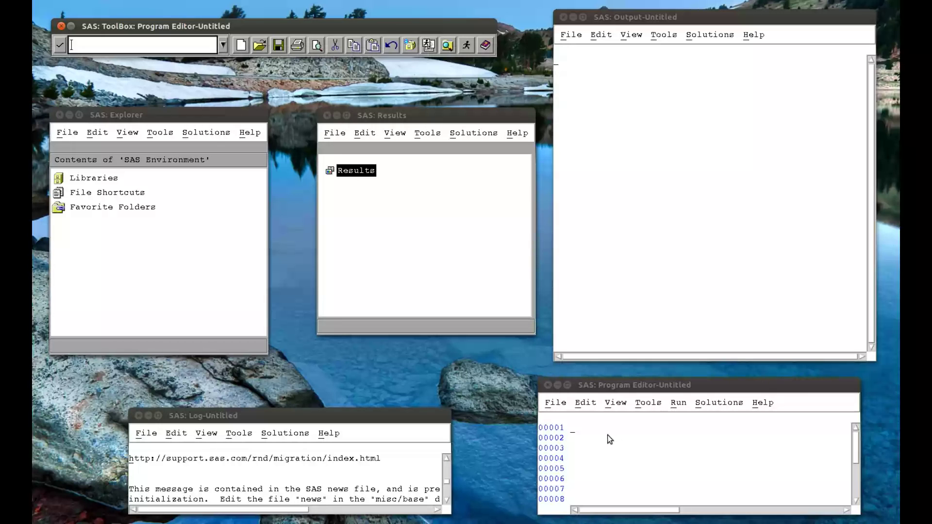
Enter proc reg data=mat008.jjj; and a model of height on weight_in_kg and savings_in_pounds
left_click(573, 433)
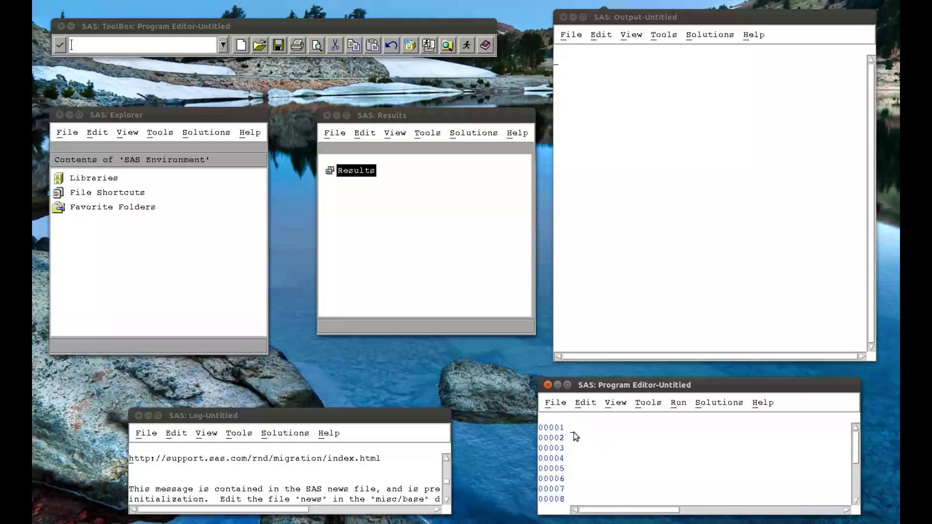
type("proc reg data=mat008.jjj;")
key("Return")
type("model")
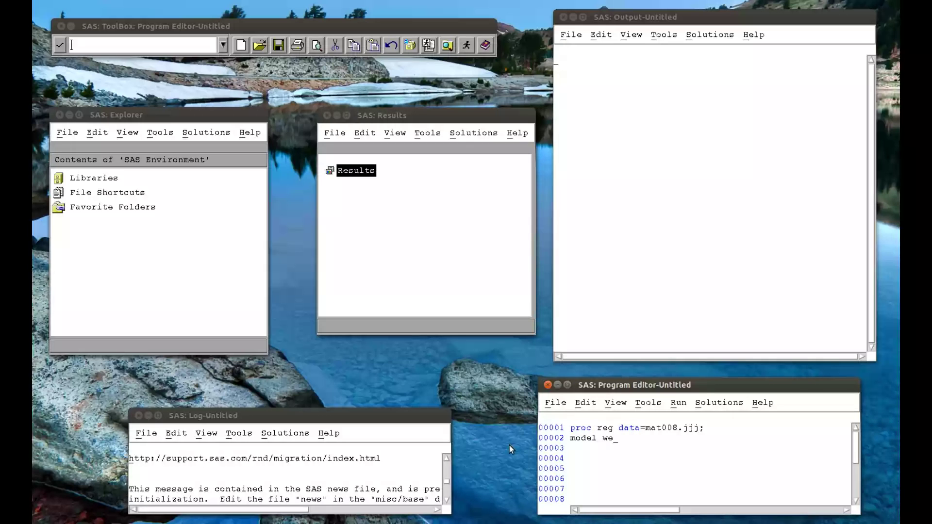
type("hj")
key("BackSpace")
type("eight_in_meteres=weight")
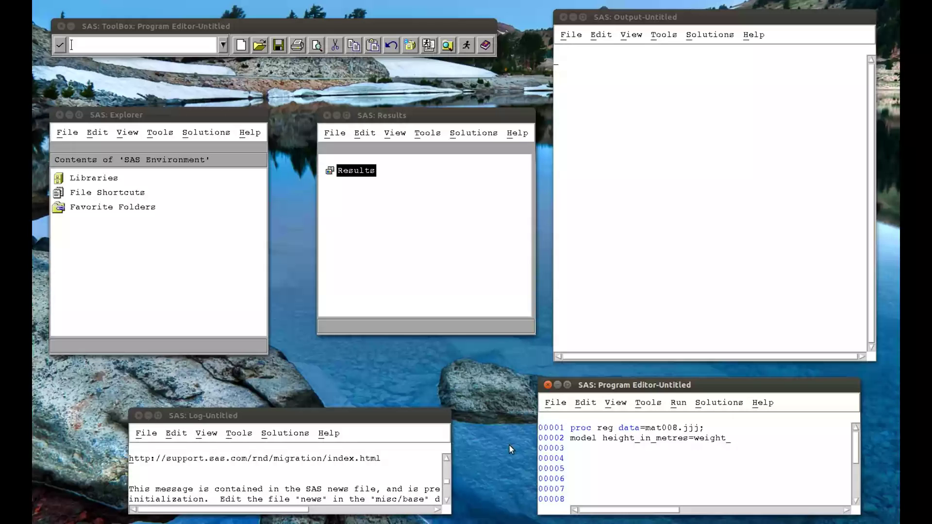
type("_in_kg savings_in_pounds")
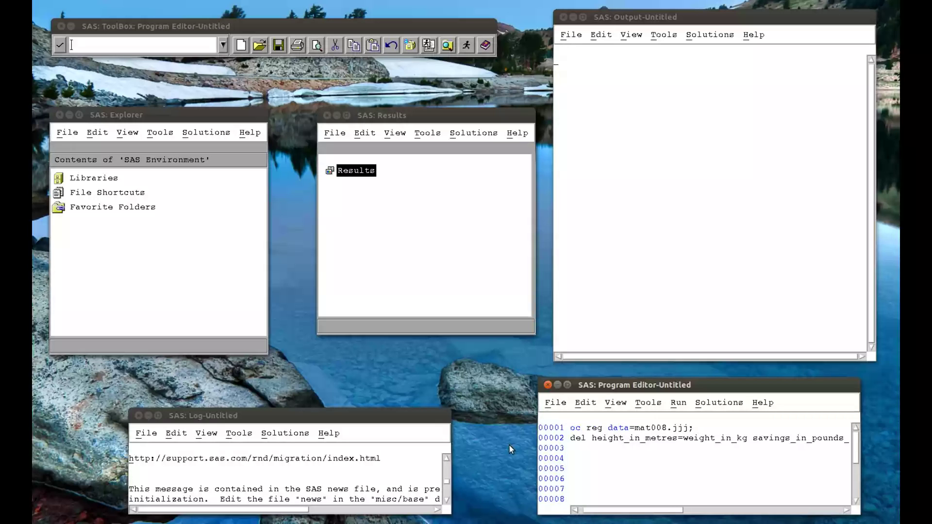
Finish the model line with a semicolon, add run;, and select the three-line step
left_click_drag(539, 450, 493, 449)
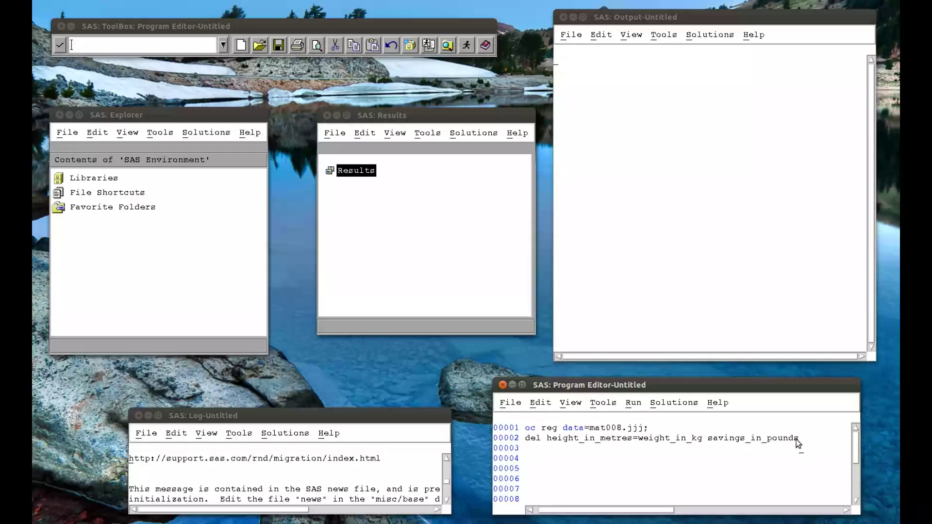
type(";")
key("Return")
type("run;")
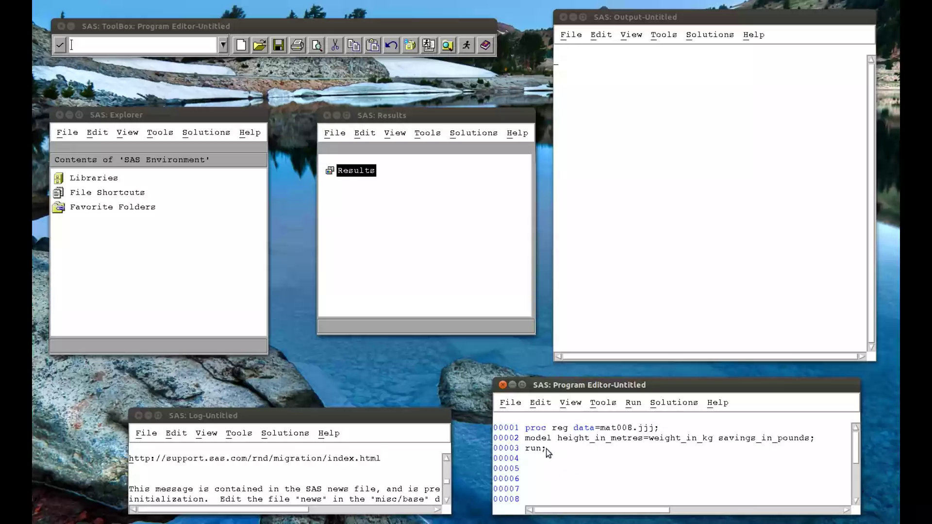
left_click_drag(550, 449, 602, 398)
Submit the selected regression step and dismiss the help connection warning
left_click(633, 403)
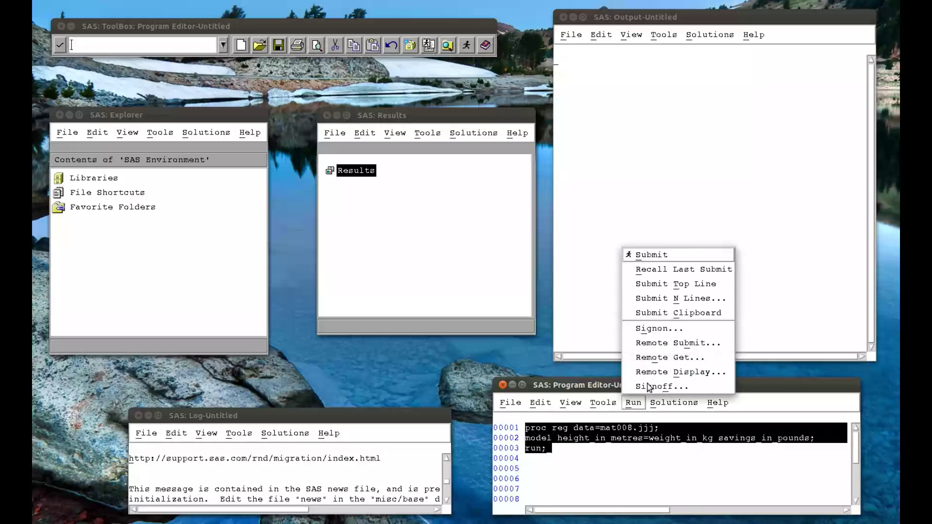
left_click(648, 256)
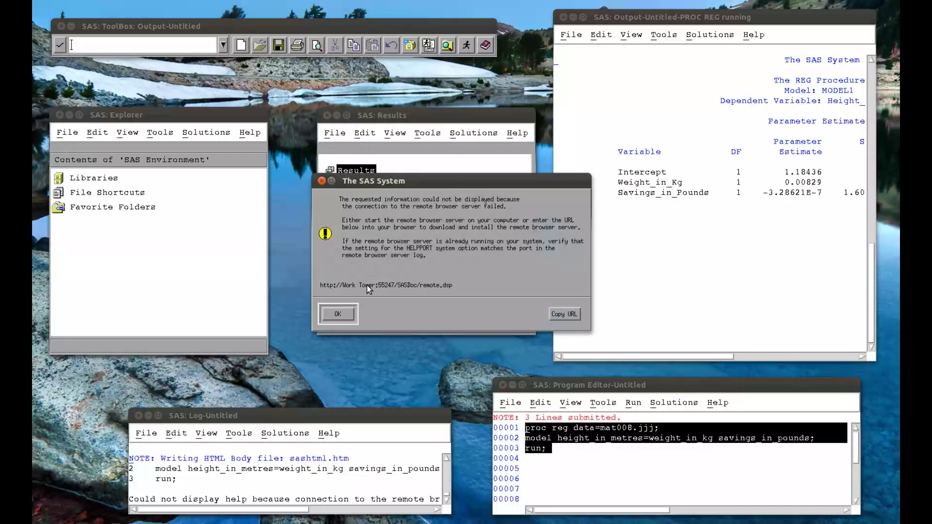
left_click(342, 316)
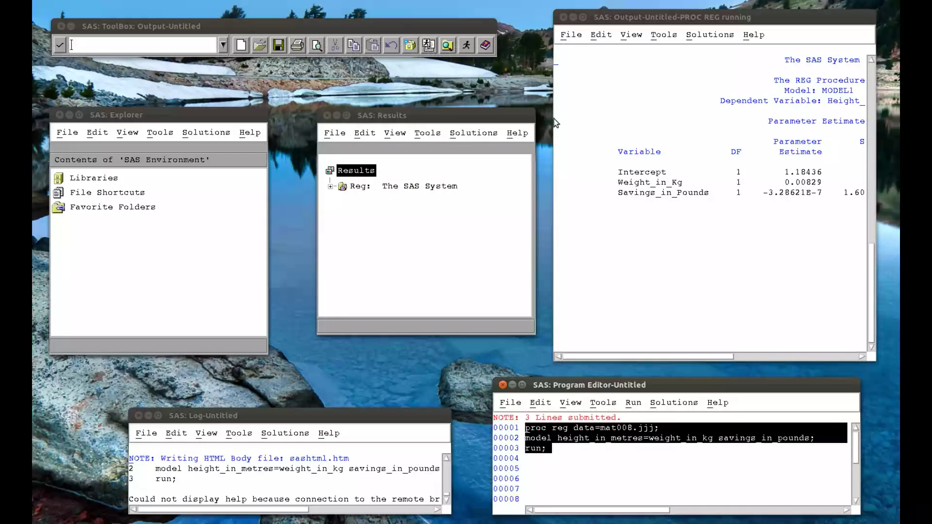
Widen the Output window and scroll through the analysis of variance, fit statistics and parameter estimates
left_click_drag(554, 116, 317, 117)
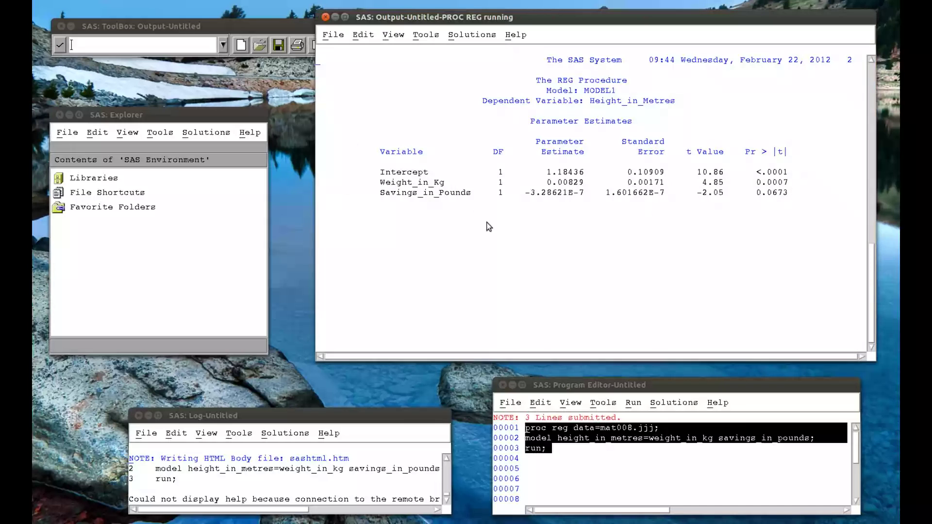
left_click(871, 61)
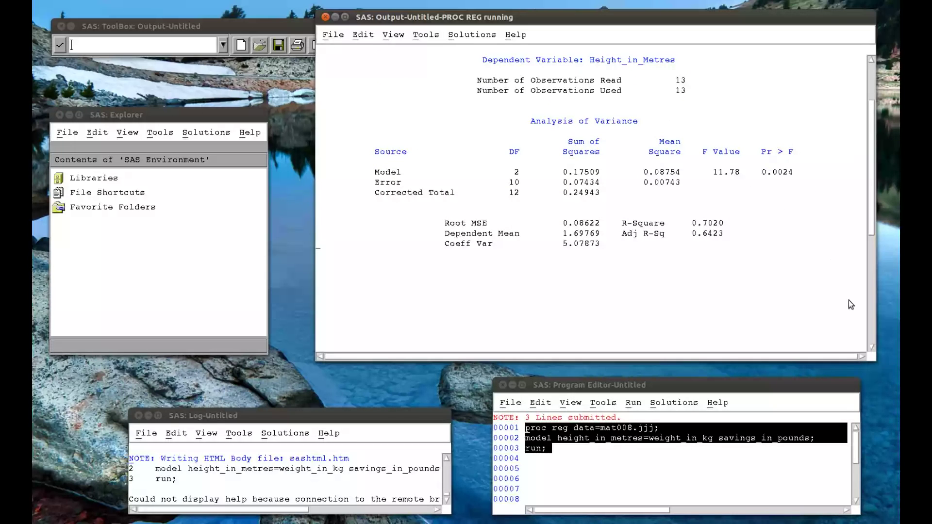
left_click(871, 349)
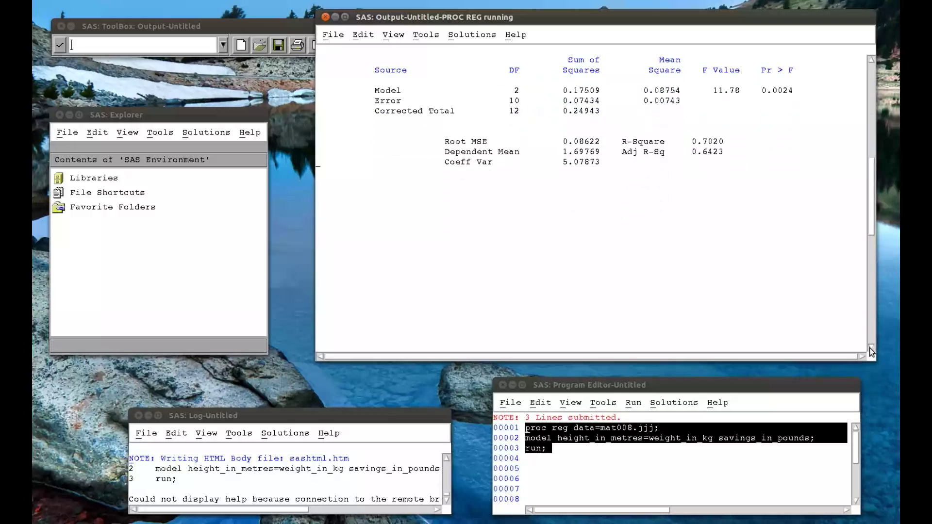
scroll(847, 288, "down", 5)
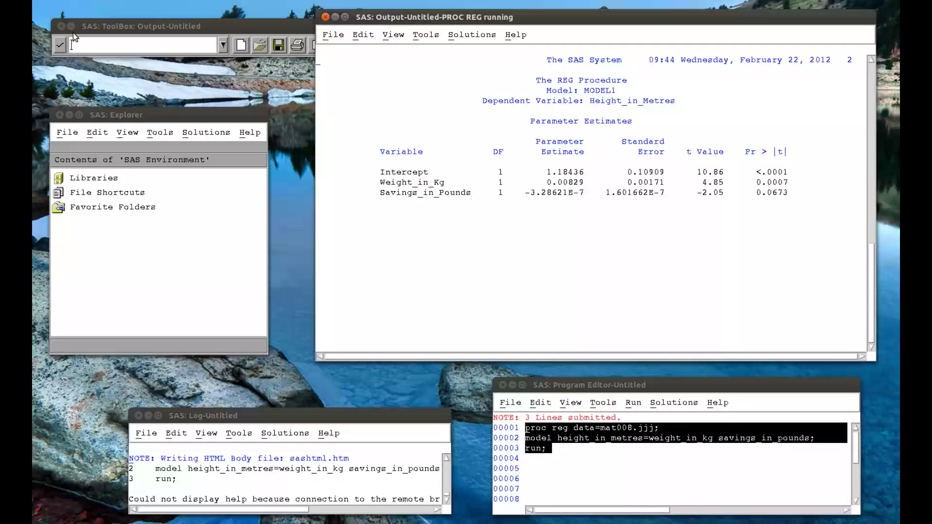
left_click(33, 10)
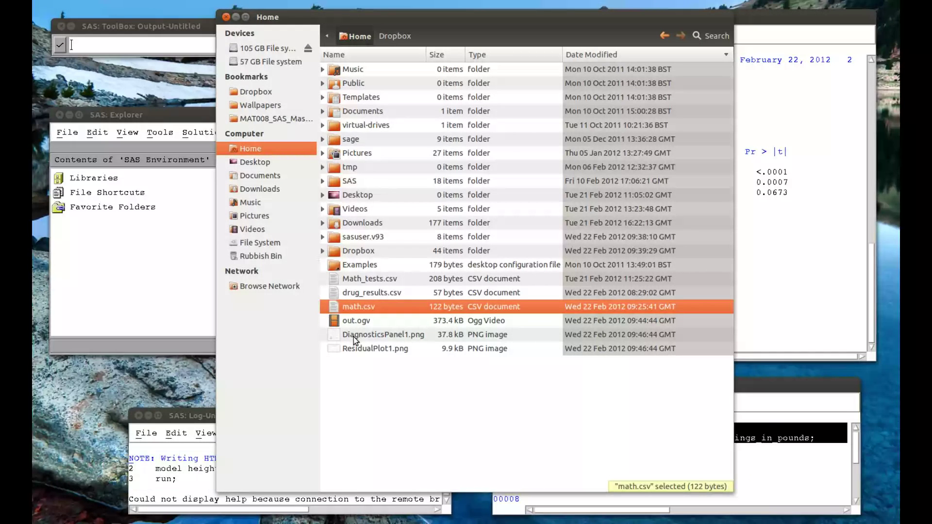
double_click(354, 335)
left_click_drag(434, 42, 650, 40)
double_click(370, 349)
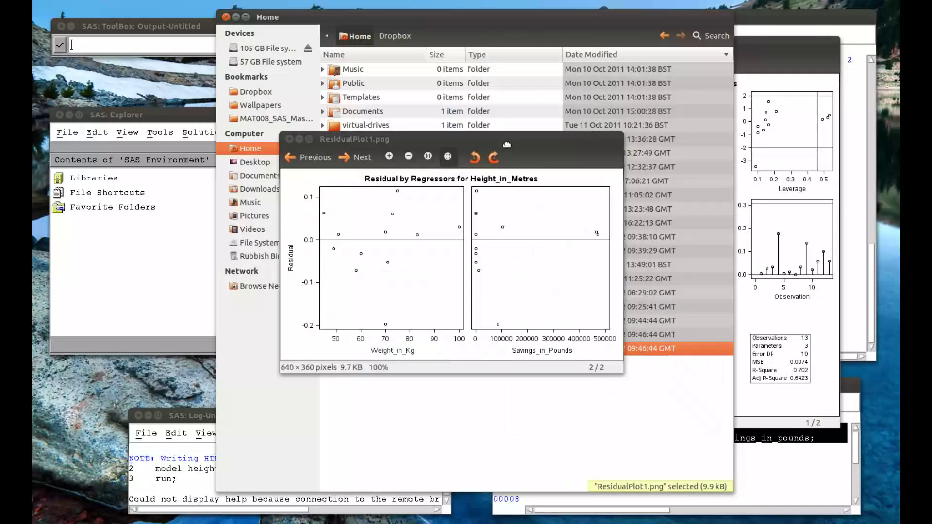
left_click_drag(506, 144, 362, 119)
left_click(769, 43)
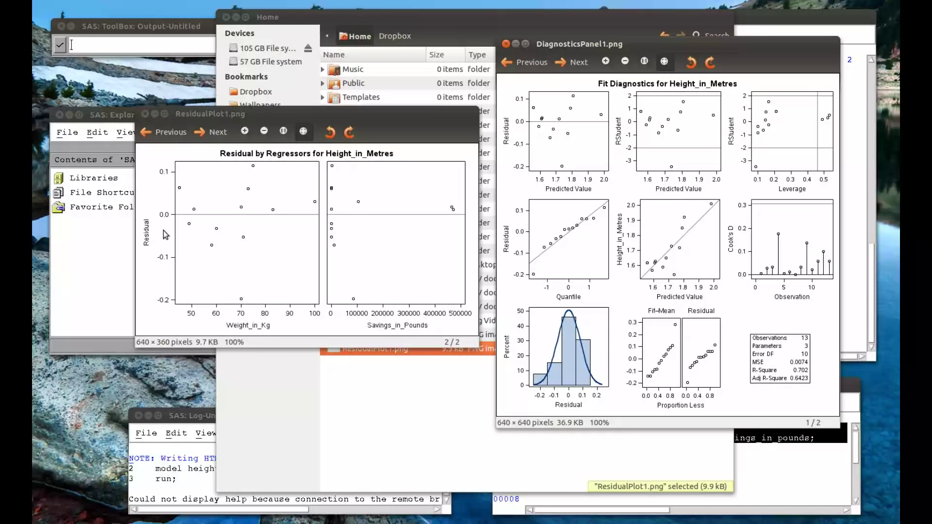
left_click(146, 114)
left_click(505, 44)
left_click(236, 17)
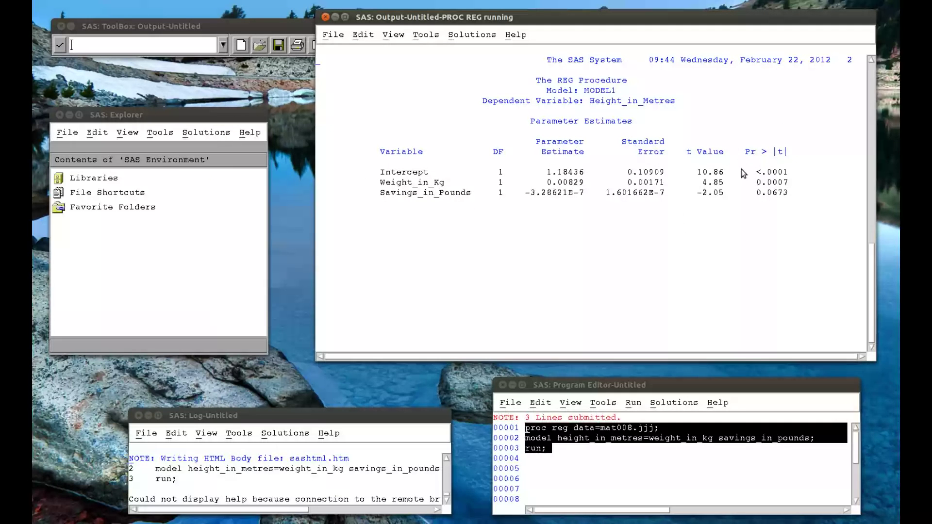
Append proc reg data=mat008.jjj; model height_in_metres=weight_in_kg; run; and select the new step
left_click(553, 453)
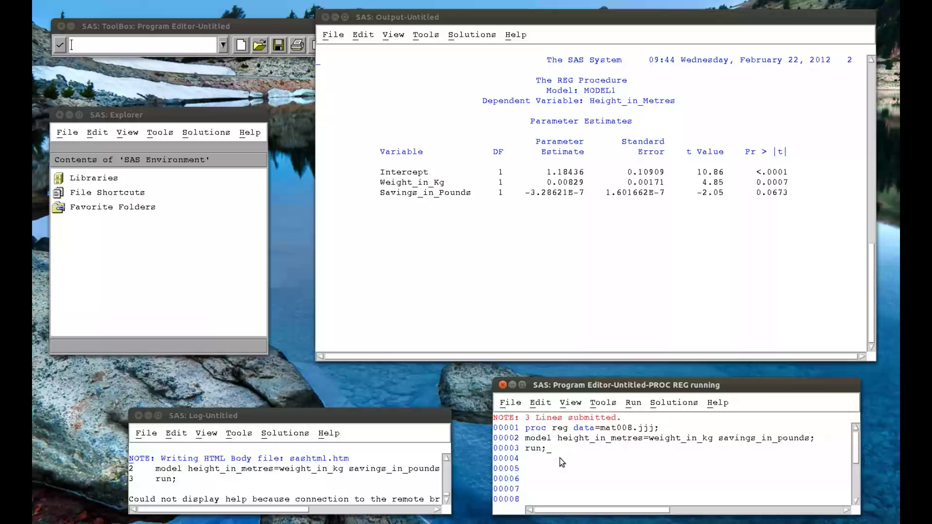
key("Return")
key("Return")
type("proc")
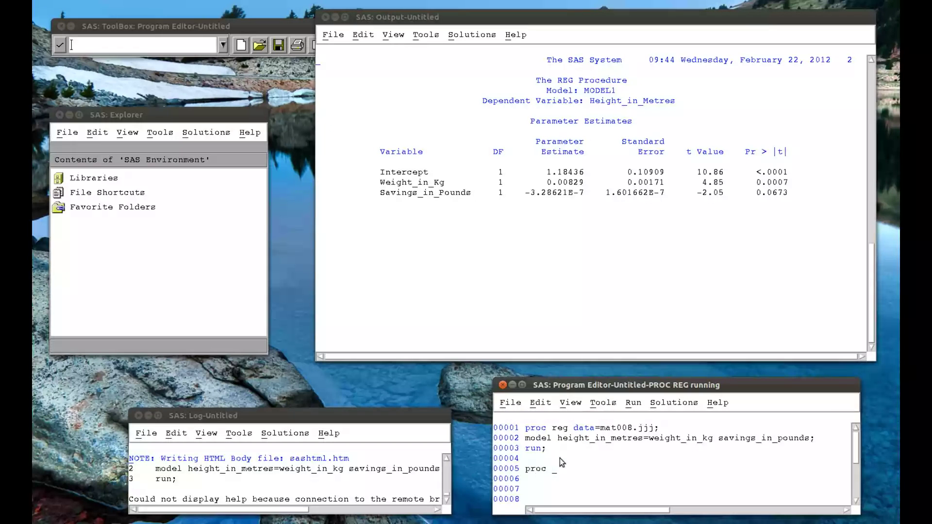
type(" reg data=mat")
type("008.jjj")
type("; ")
type("mode")
type("l height")
type("_in_")
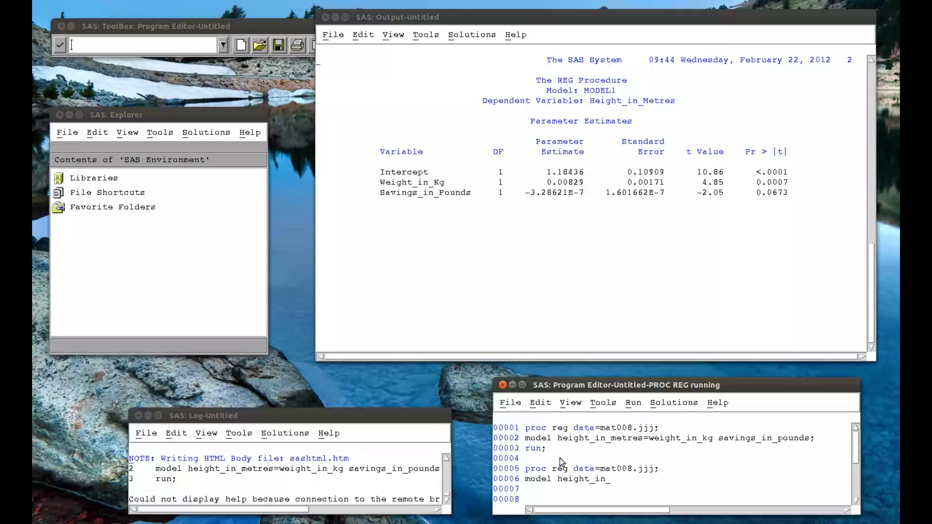
type("metres=weight_in_kg;")
key("Return")
type("run;l")
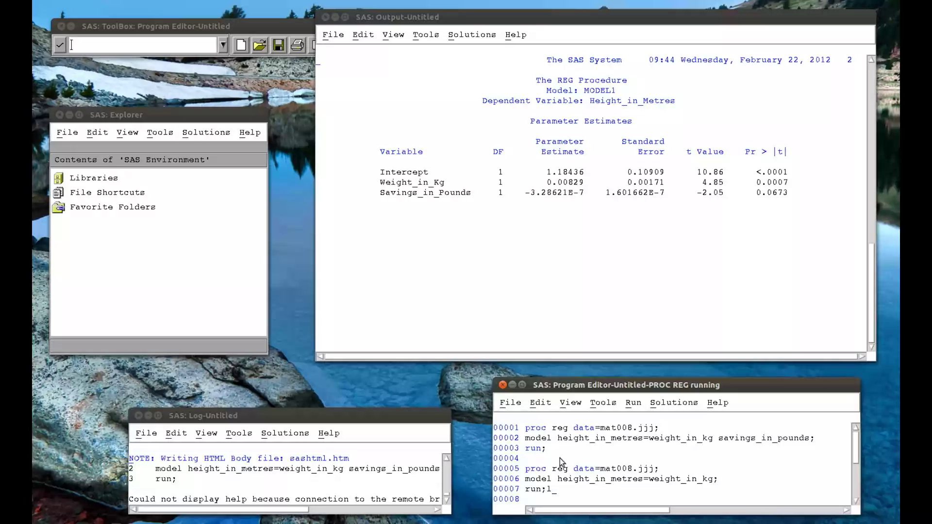
left_click_drag(543, 491, 526, 467)
left_click(543, 491)
left_click(633, 402)
Submit the single-predictor regression, dismiss the warning, and scroll to its ANOVA and Weight_in_Kg estimate
left_click(652, 255)
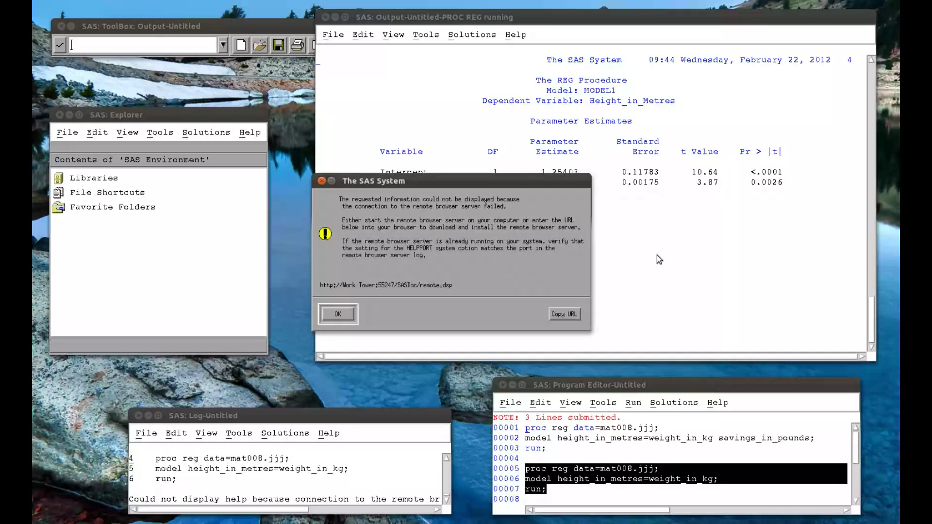
left_click(333, 314)
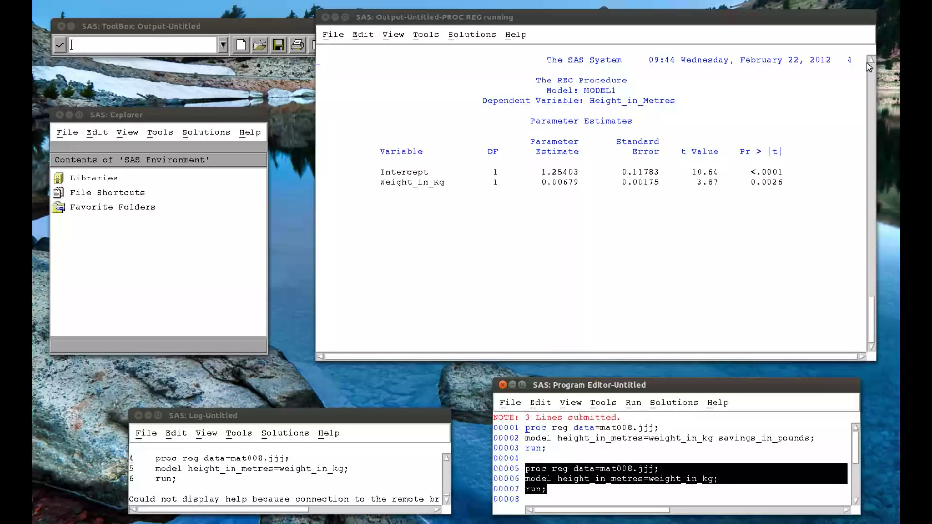
left_click(871, 62)
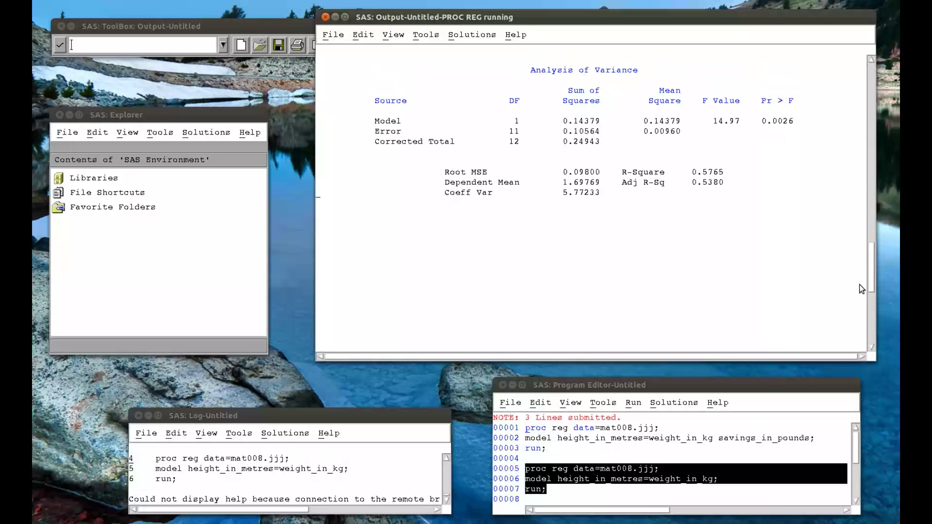
left_click_drag(873, 269, 873, 325)
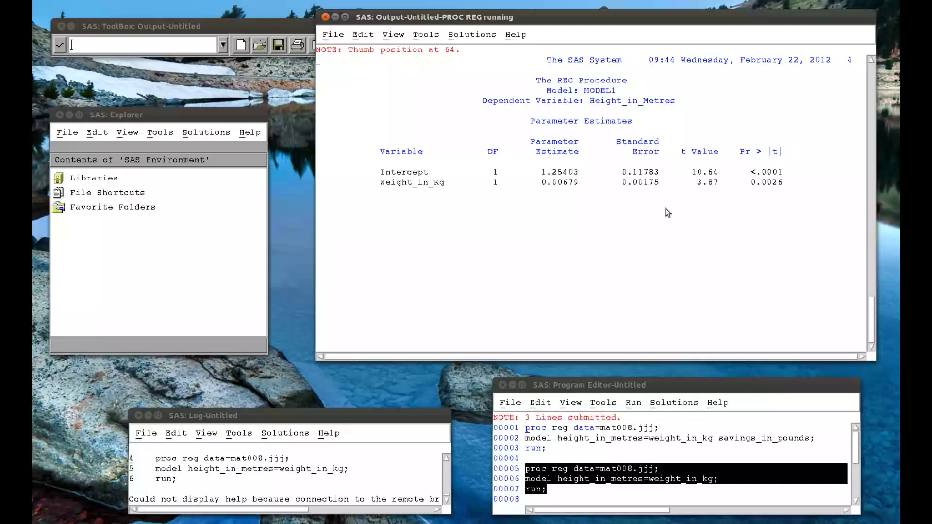
View FitPlot1.png from the Home folder, then close it and minimize the file manager
key("alt+Tab")
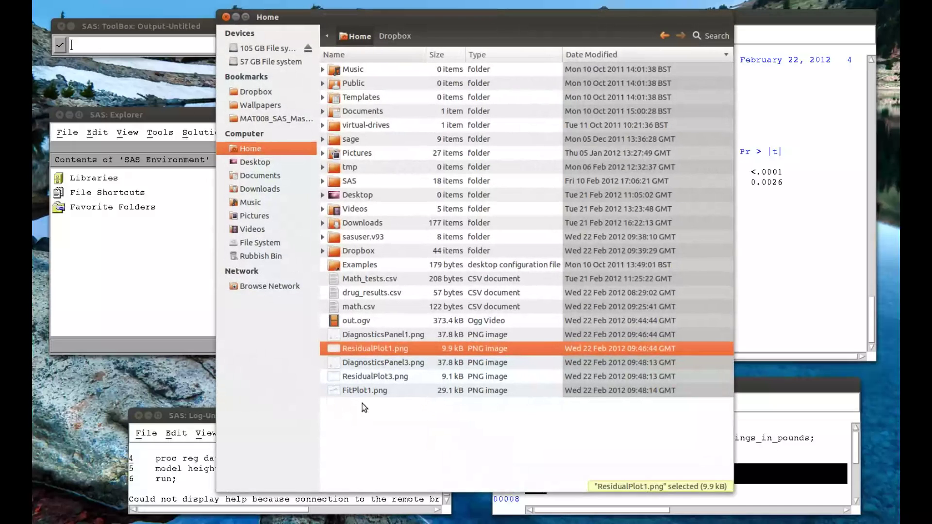
double_click(353, 391)
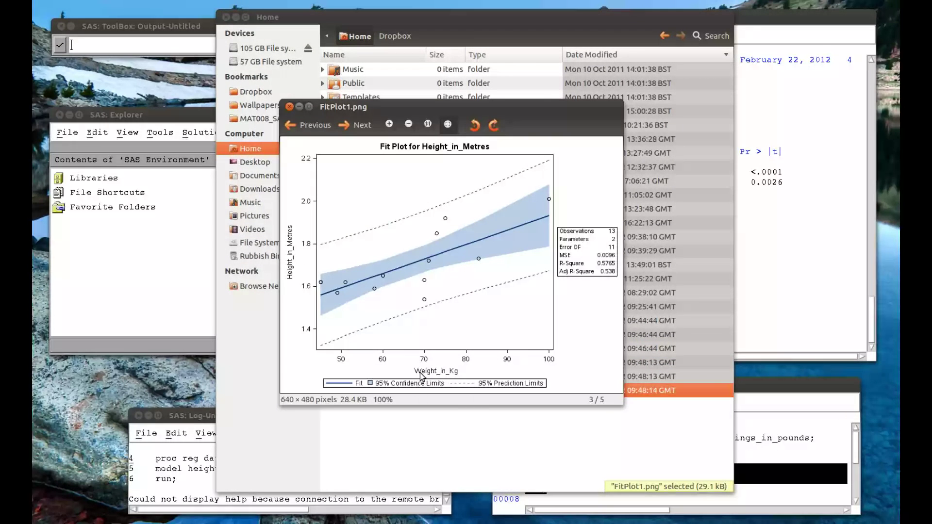
left_click(290, 110)
left_click(235, 18)
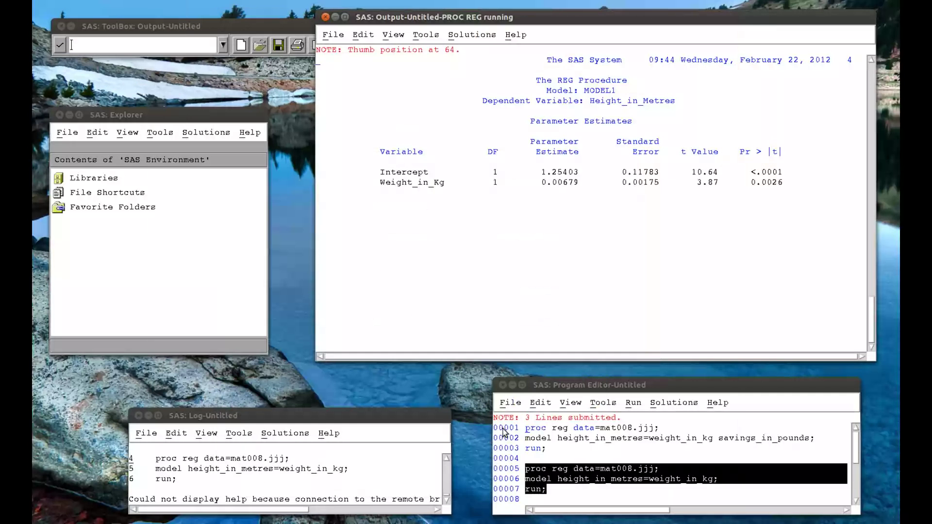
Add empty lines after the PROC REG code in the Program Editor
left_click(550, 490)
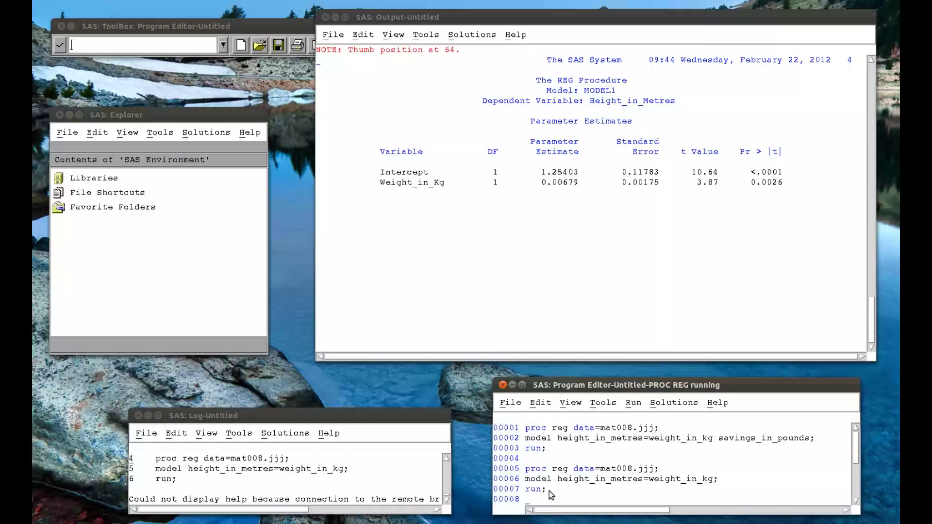
key("Return")
key("Return")
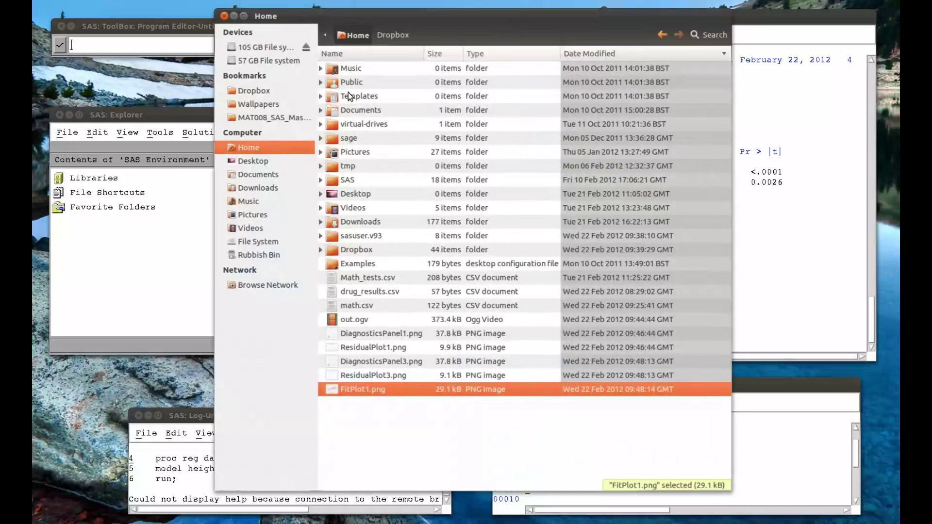
Review math.csv in the gedit text editor, then minimize gedit
left_click(358, 308)
right_click(357, 309)
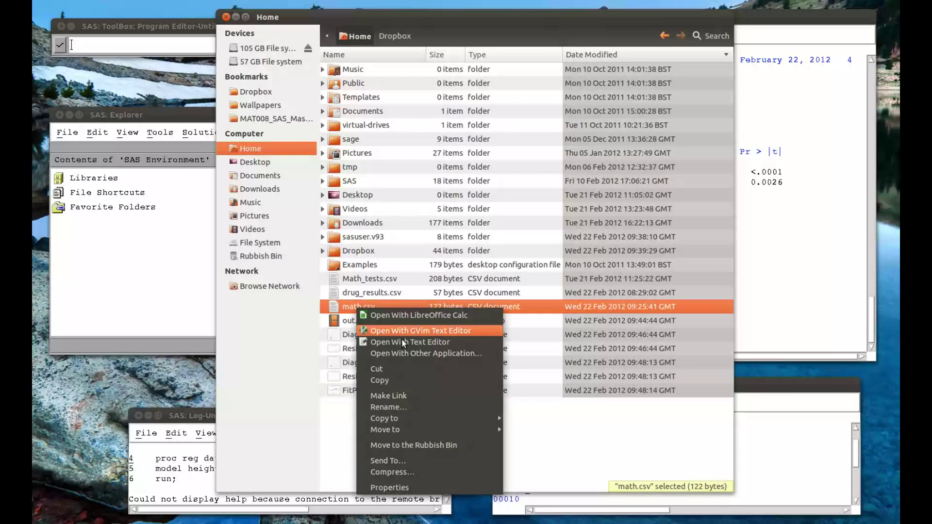
left_click(406, 345)
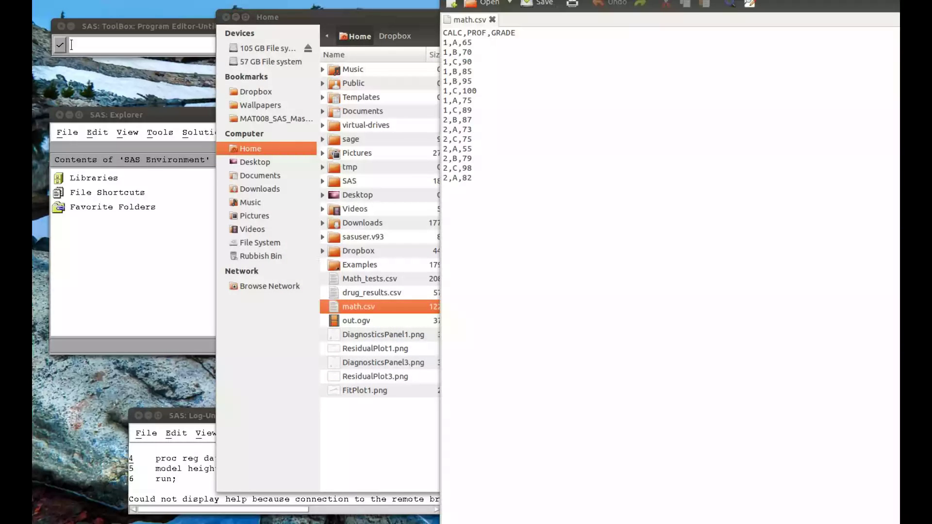
left_click_drag(522, 10, 352, 46)
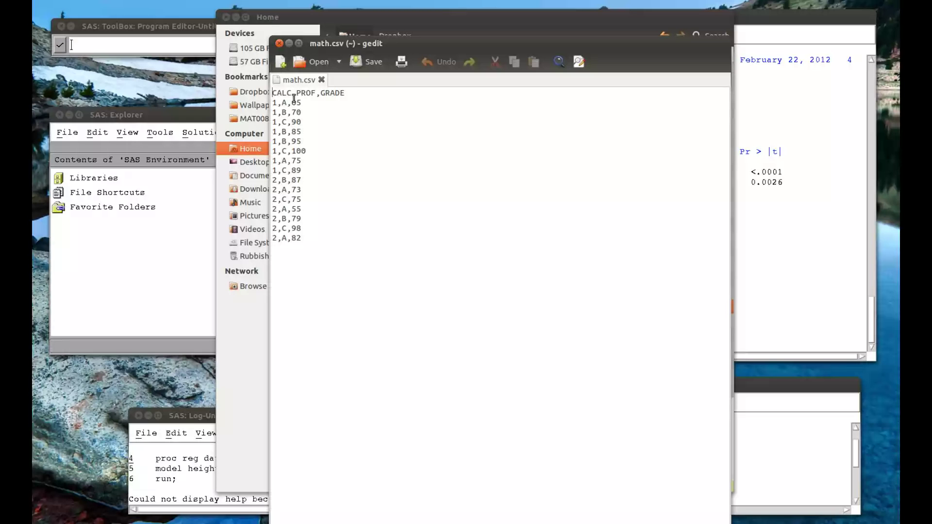
left_click(290, 43)
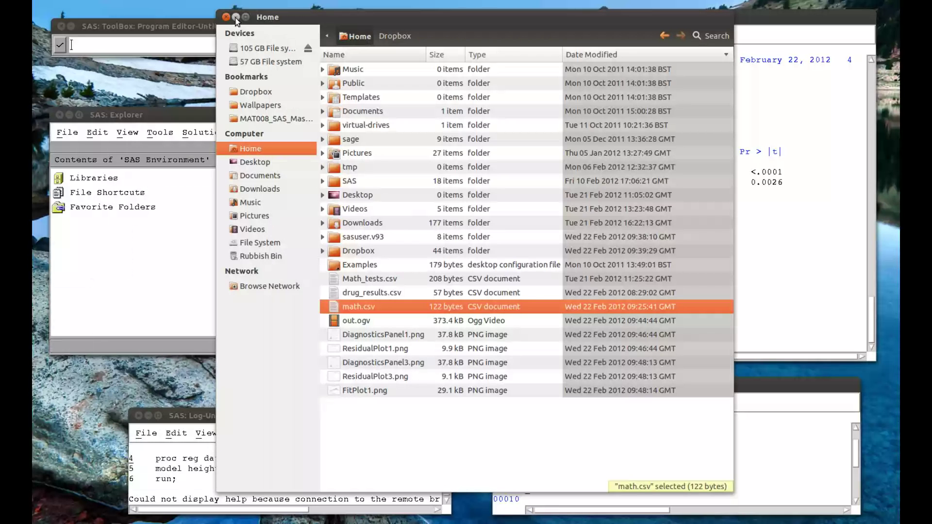
Back in SAS, begin a PROC IMPORT step with its datafile set to math.csv
left_click(237, 17)
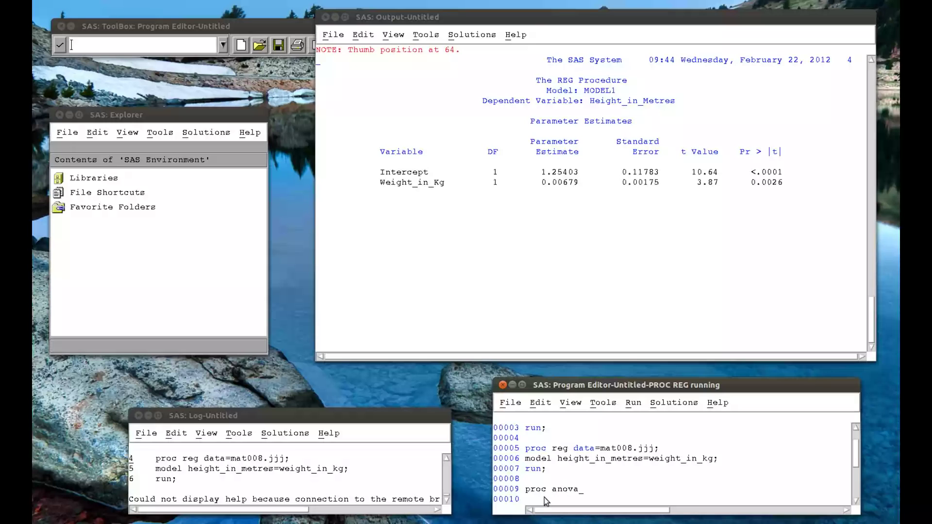
type("data")
key("BackSpace")
key("BackSpace")
key("BackSpace")
key("BackSpace")
key("BackSpace")
key("BackSpace")
key("BackSpace")
key("BackSpace")
key("BackSpace")
key("BackSpace")
key("BackSpace")
key("BackSpace")
key("BackSpace")
type("oc import datafile=\"~/")
type("maths.csv")
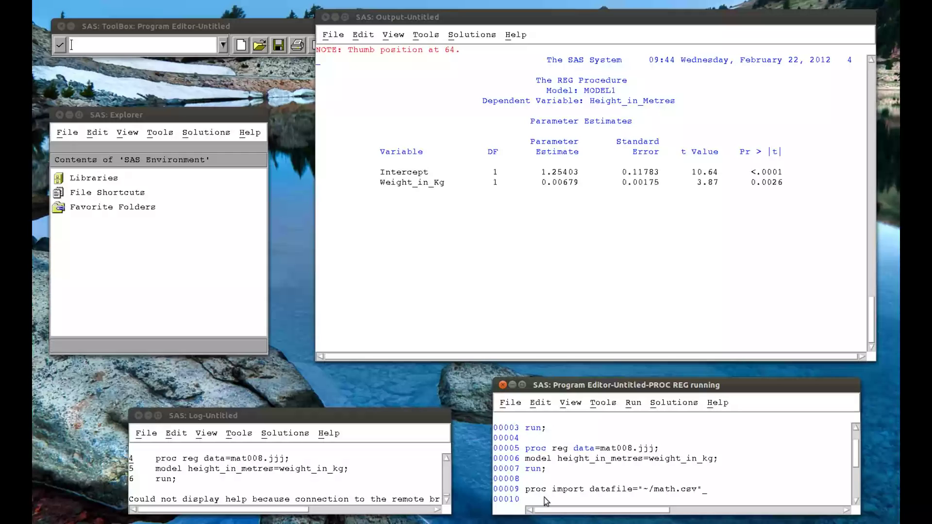
Add out=mat008.math;, getnames=yes; and run; lines to the import step
key("Return")
type("out=mat008.math;")
key("Return")
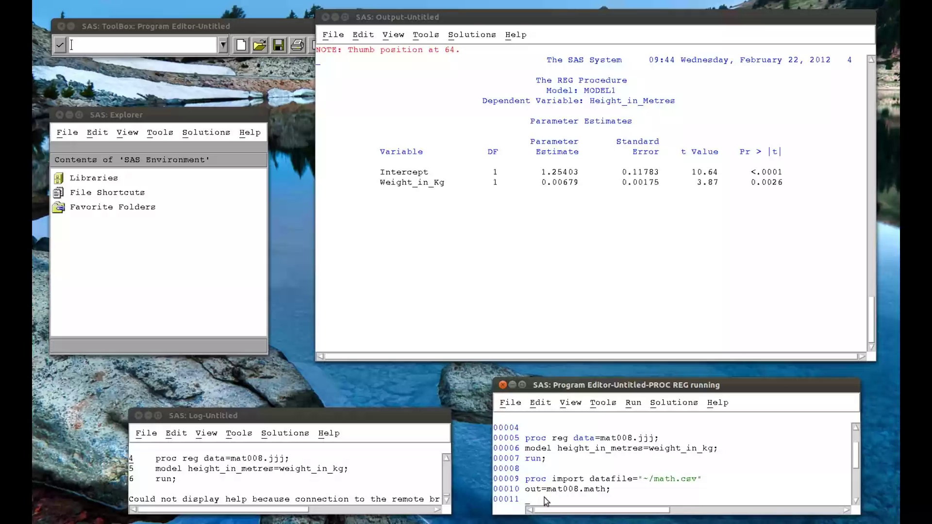
type("getname=")
type("=yes;")
key("Return")
type("run;")
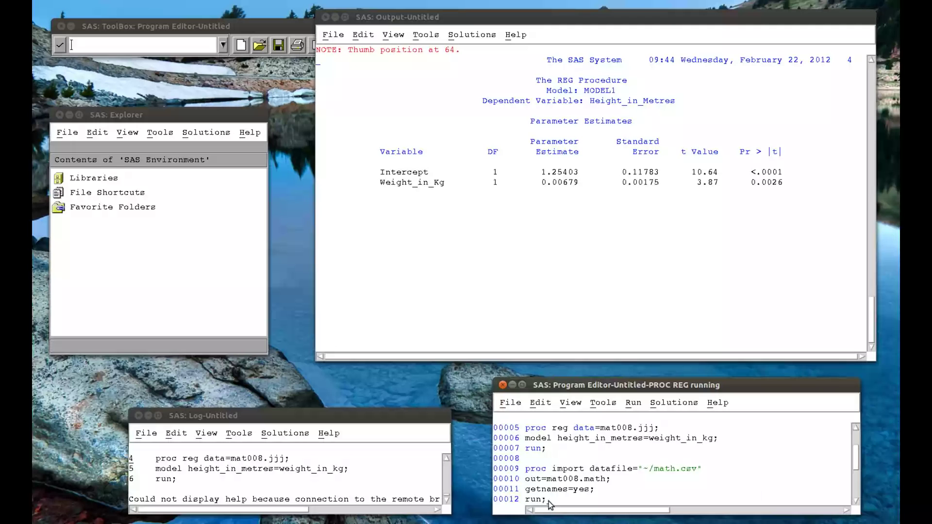
Select and submit the four-line import step, then view the active libraries
left_click_drag(550, 500, 526, 472)
left_click(633, 403)
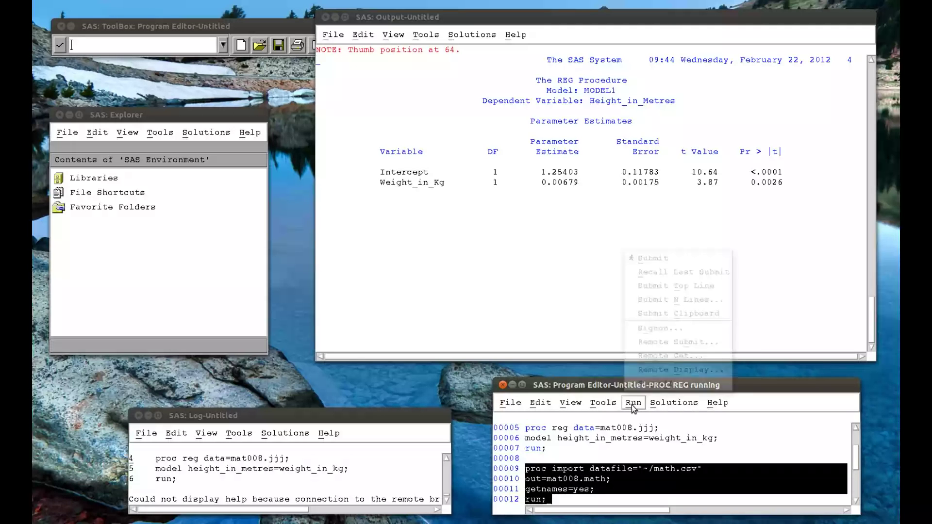
left_click(647, 256)
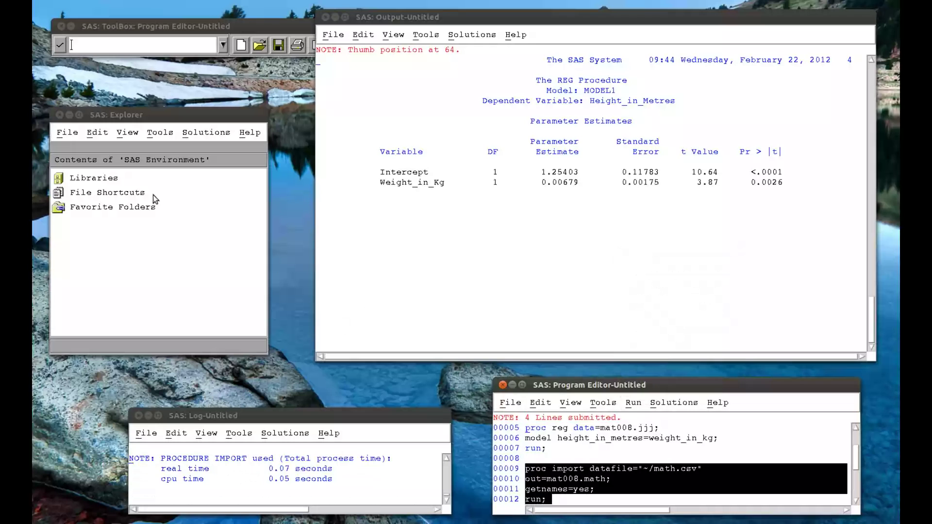
double_click(97, 178)
Check the Mat008 library's data sets, then start proc anova data=mat008.math; in the editor
double_click(83, 221)
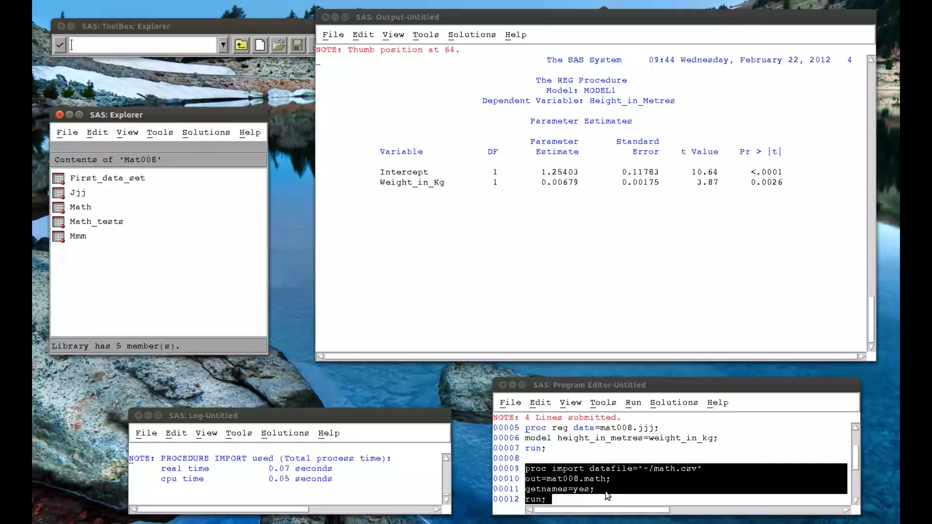
left_click(562, 501)
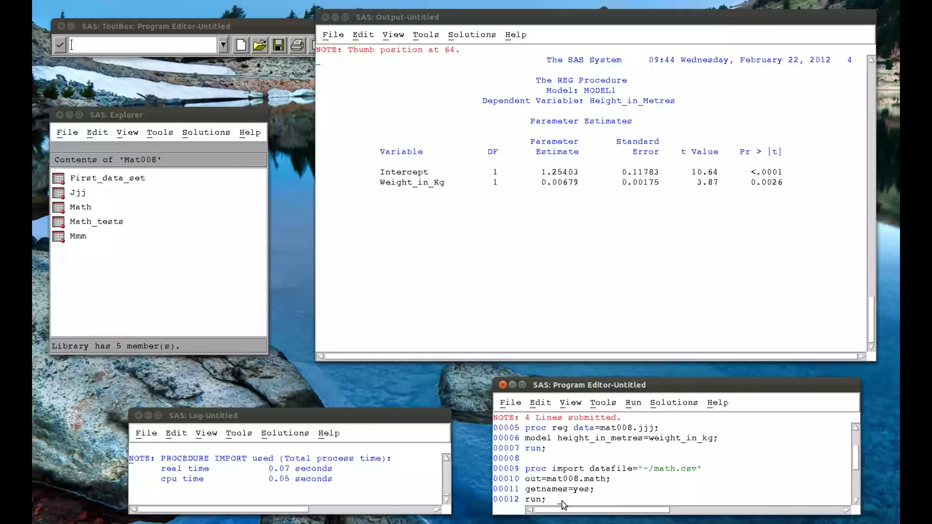
key("Return")
key("Return")
key("Return")
key("Return")
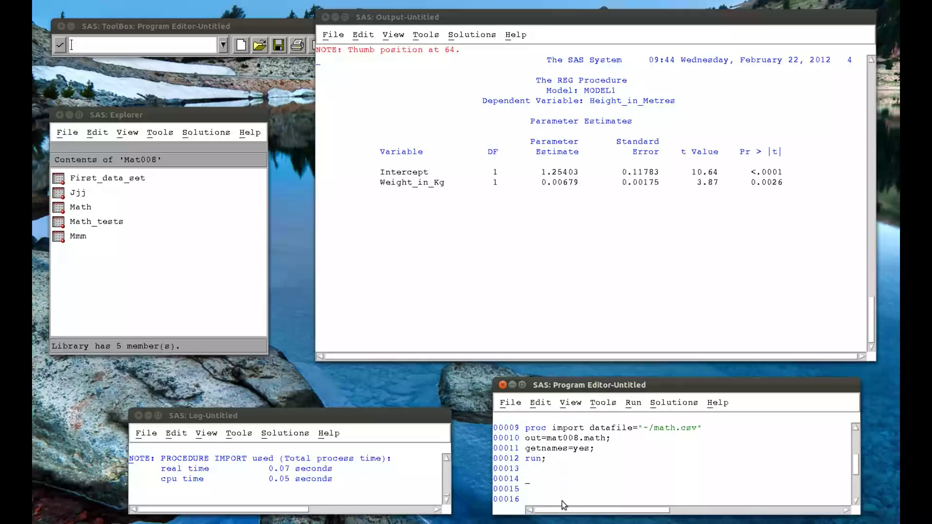
type("proc anova data=mat")
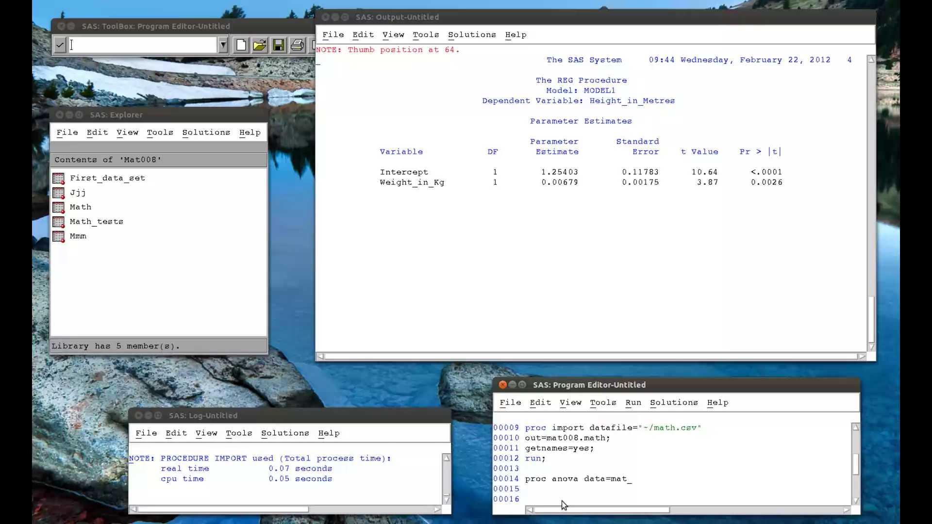
type("008.math;")
key("Return")
Add class proff; model grade=proff; run; and select the four ANOVA lines
type("c")
type("model")
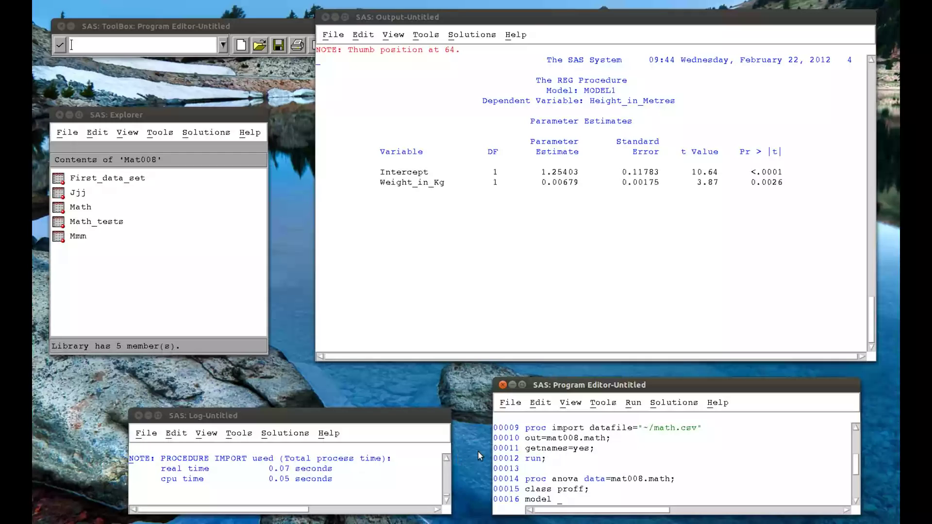
type("grade=proff;")
key("Return")
type("run;")
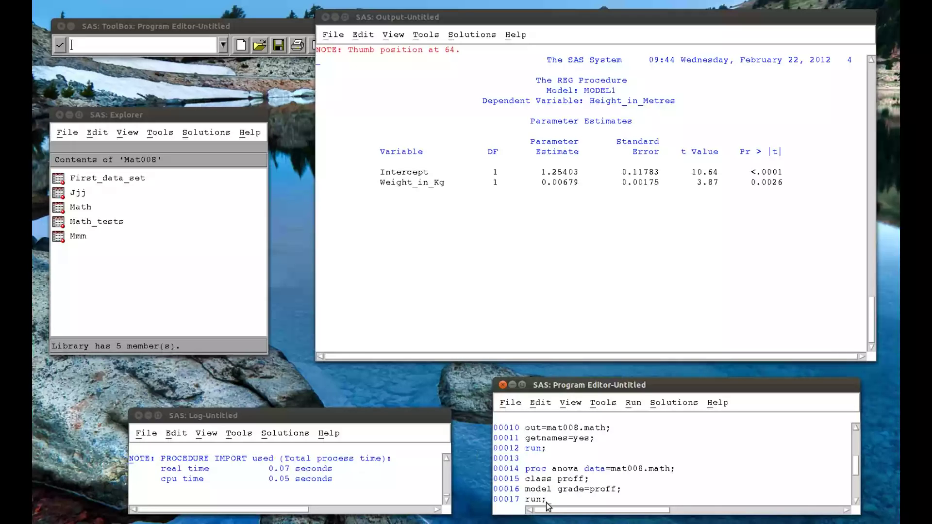
left_click_drag(550, 500, 527, 474)
Submit the ANOVA step and add blank lines below it
left_click(632, 403)
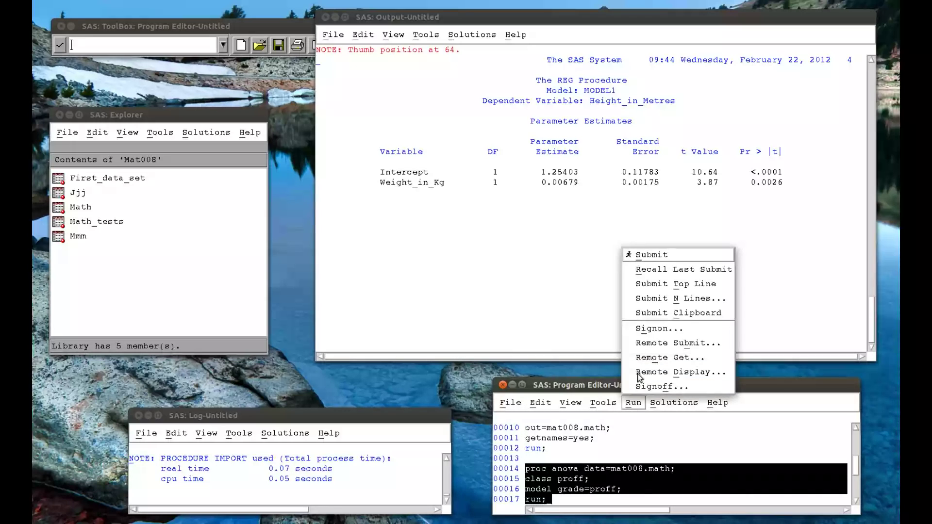
left_click(656, 255)
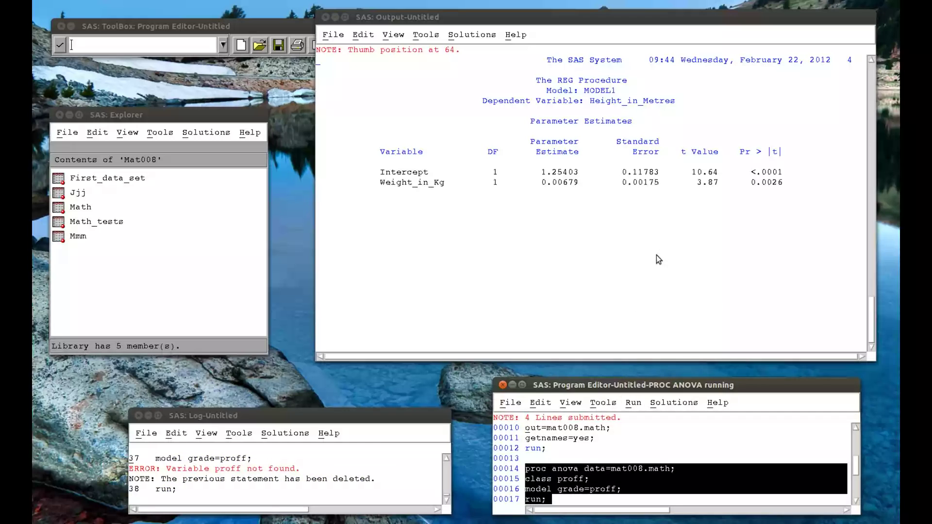
left_click(559, 503)
key("Return")
key("Return")
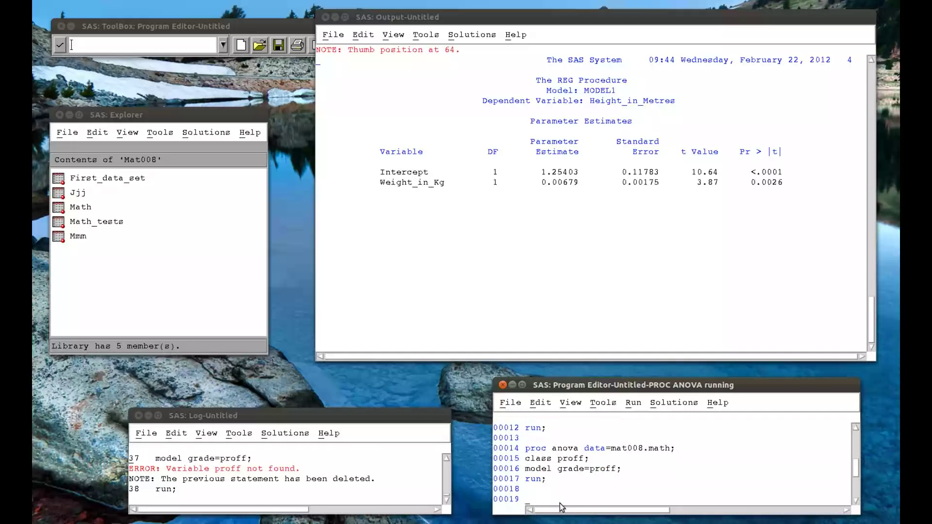
Run proc contents data=mat008.math; to list its variables, dismissing the remote browser error
type("proc contents data=mat0")
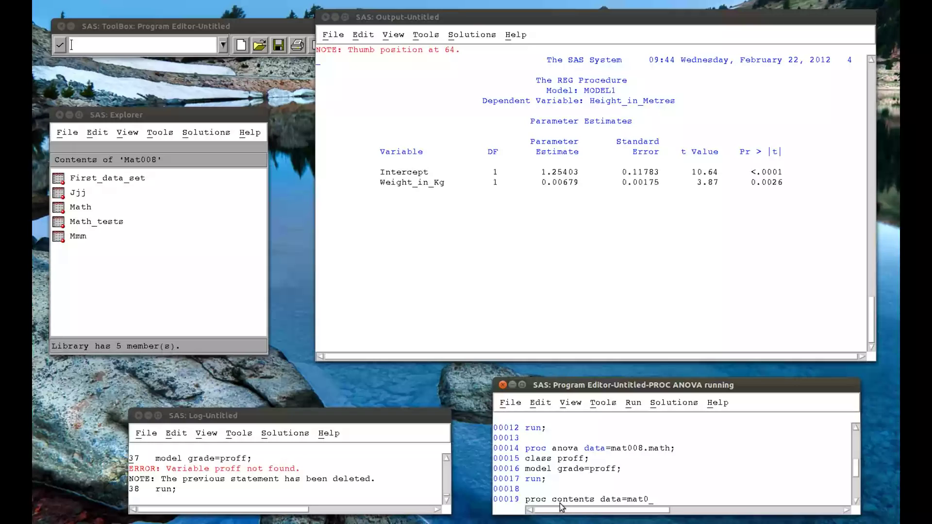
type("08.math;")
key("Return")
type("run;")
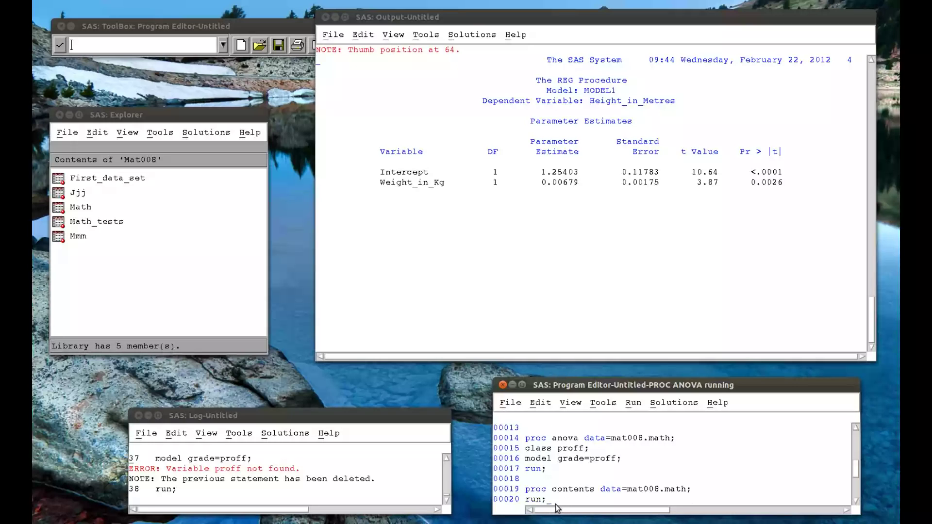
left_click_drag(551, 501, 525, 490)
left_click(630, 403)
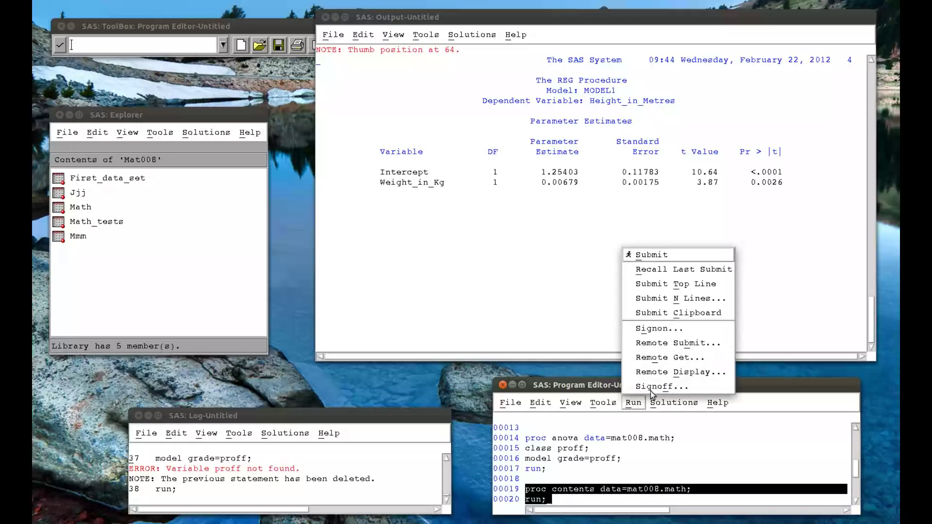
left_click(656, 252)
left_click(339, 314)
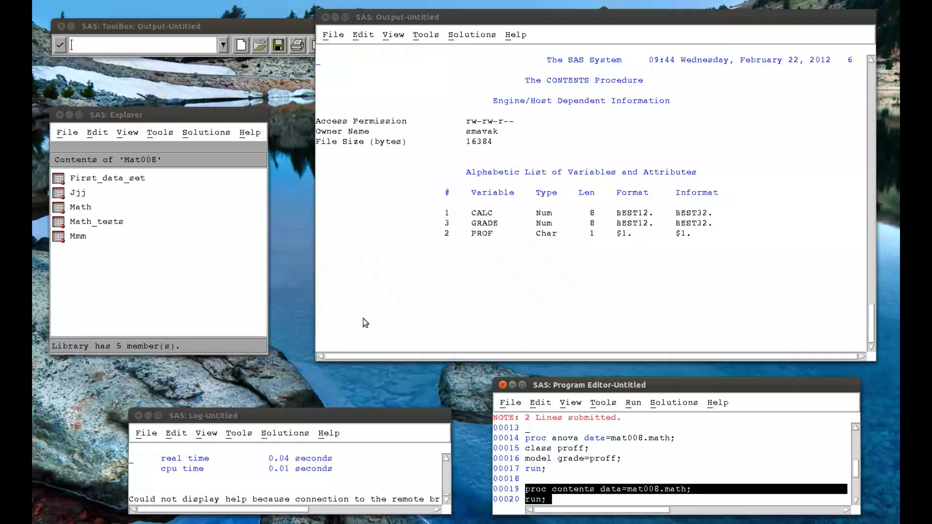
Correct proff to prof in the class and model lines and select the four ANOVA lines
left_click(566, 493)
left_click(621, 460)
key("BackSpace")
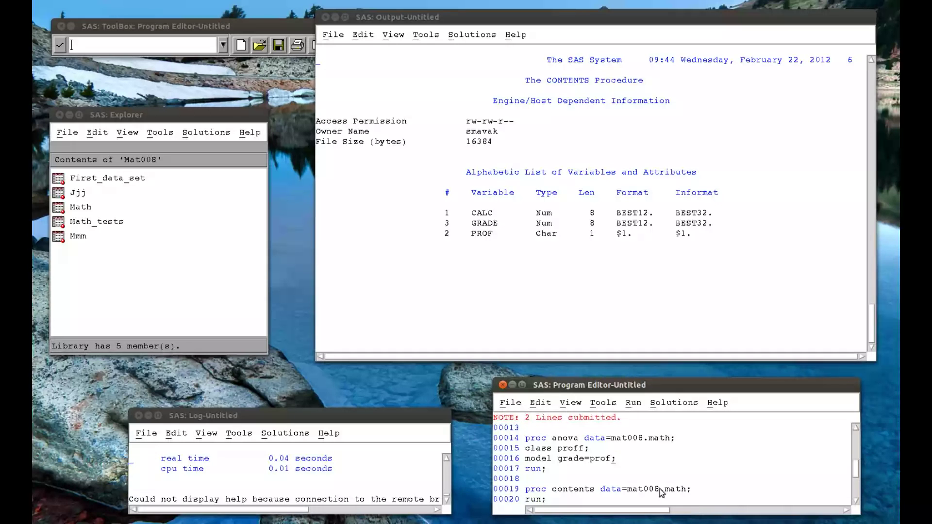
left_click(581, 448)
key("BackSpace")
left_click_drag(549, 470, 640, 416)
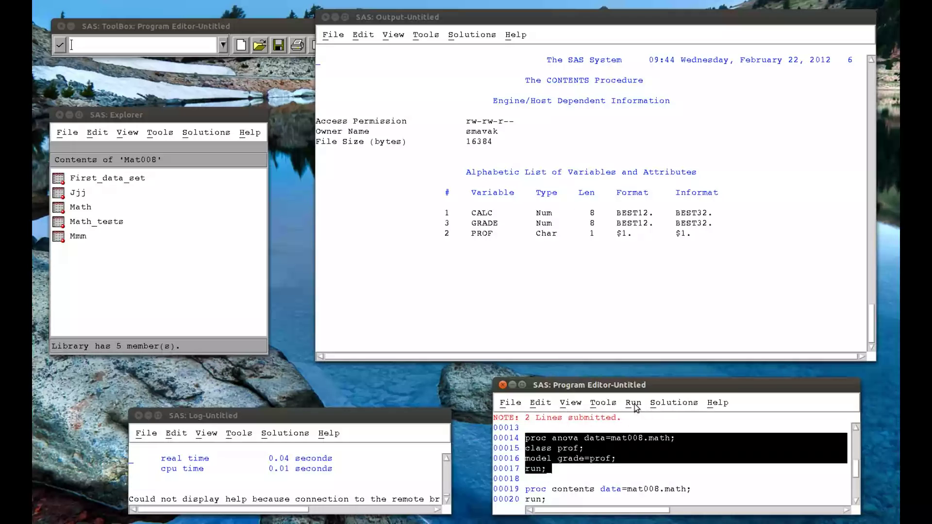
Submit the one-way ANOVA of GRADE by PROF, giving F 5.51 and p 0.0201, then switch to Home folder
left_click(633, 403)
left_click(656, 254)
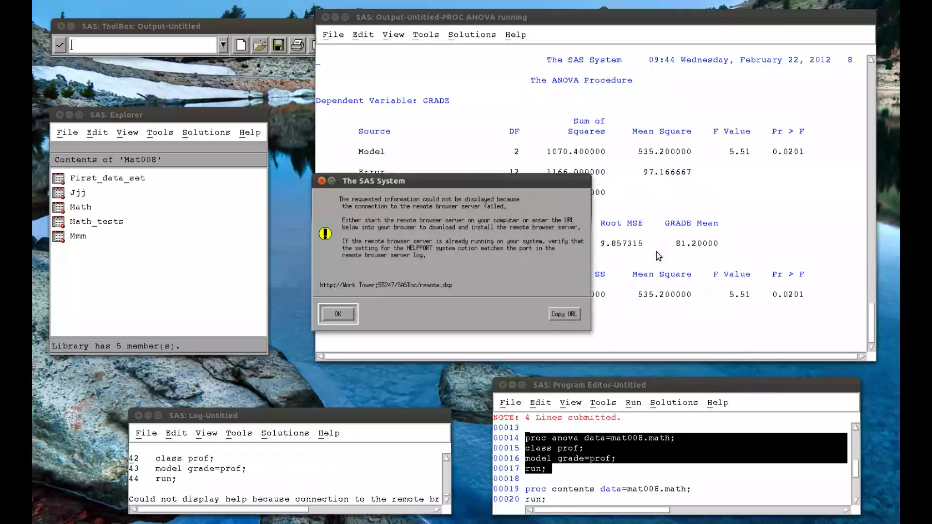
left_click(340, 315)
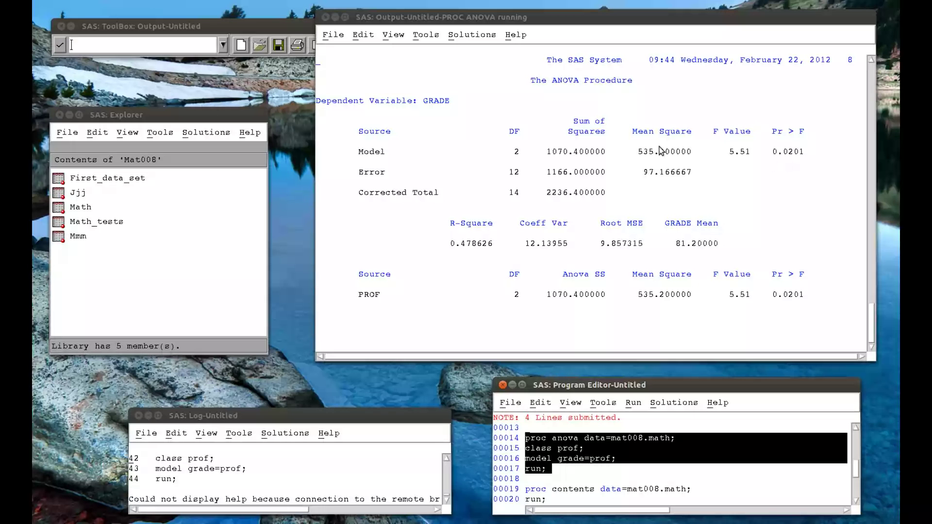
key("alt+Tab")
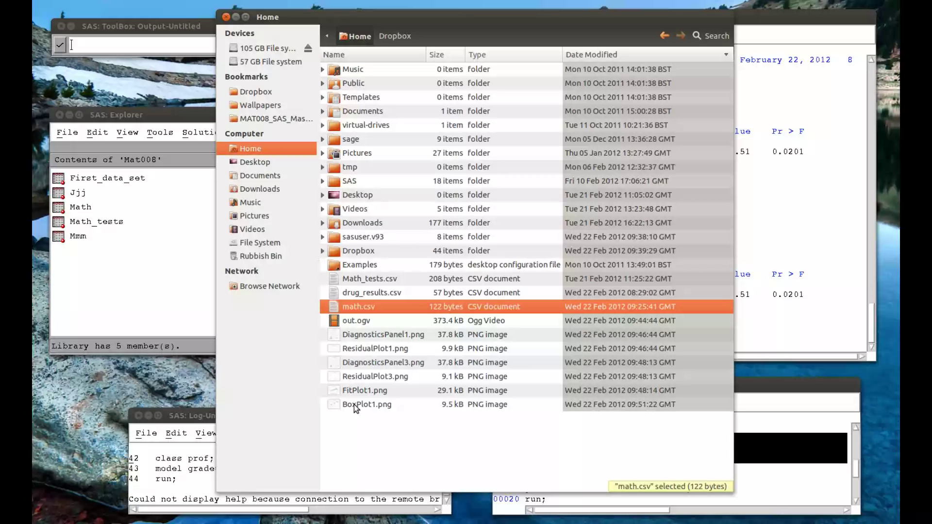
View the BoxPlot1.png box plot of GRADE by PROF, then close it and hide the file manager
double_click(354, 404)
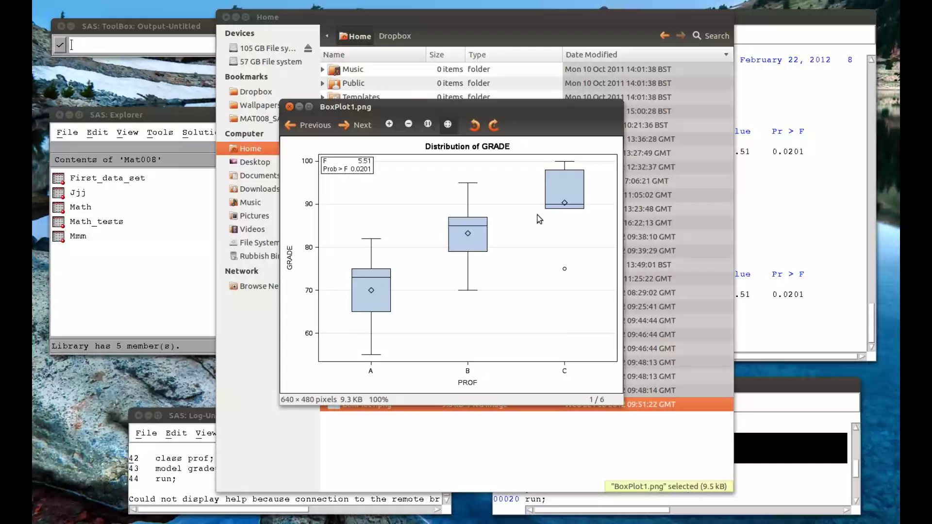
left_click(290, 106)
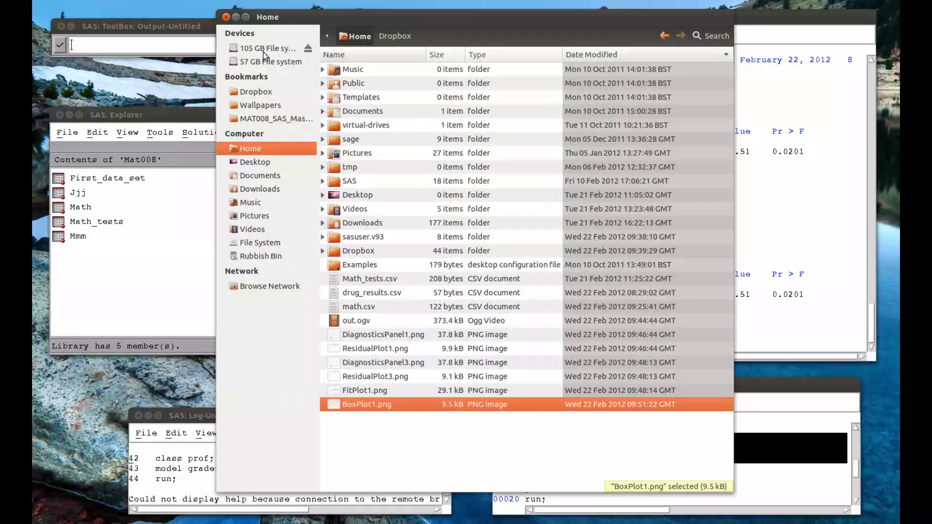
left_click(236, 17)
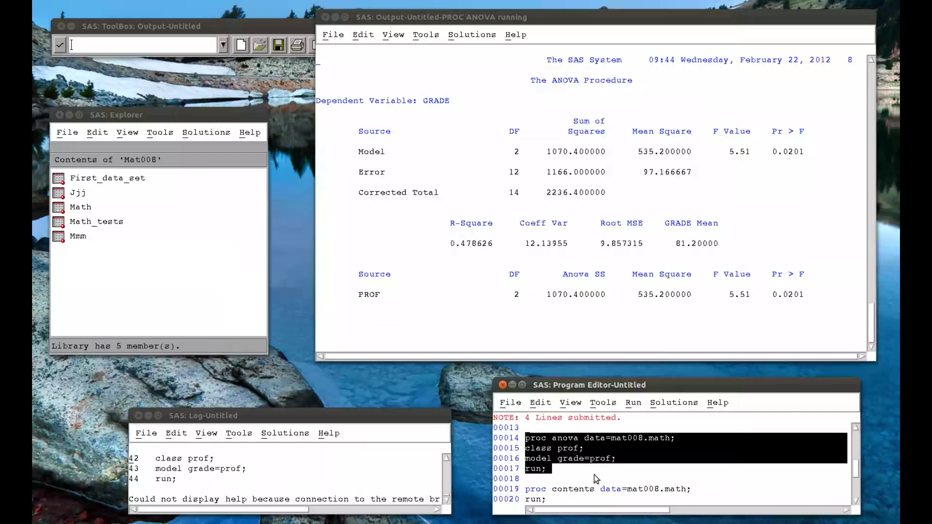
Write a PROC GLM step on mat008.jjj with model height_in_metres=weight_in_kg
left_click(555, 501)
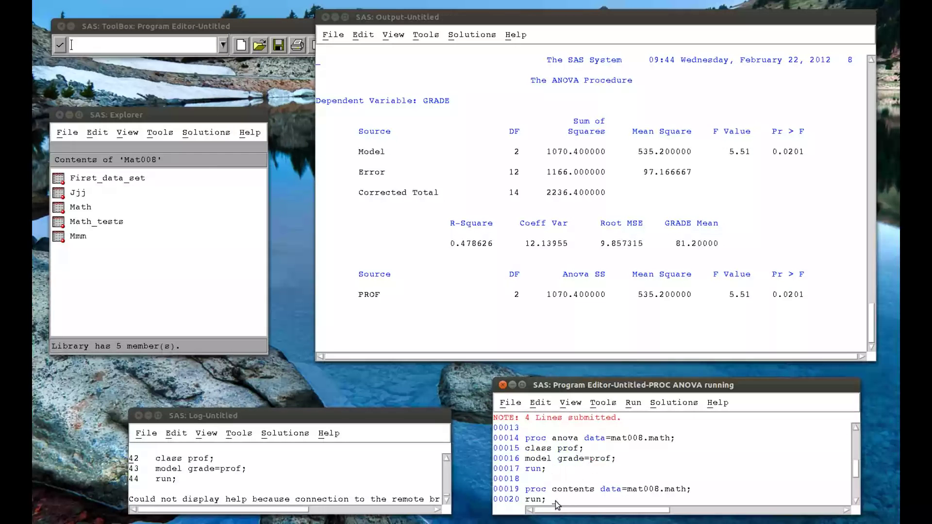
key("Return")
key("Return")
key("Return")
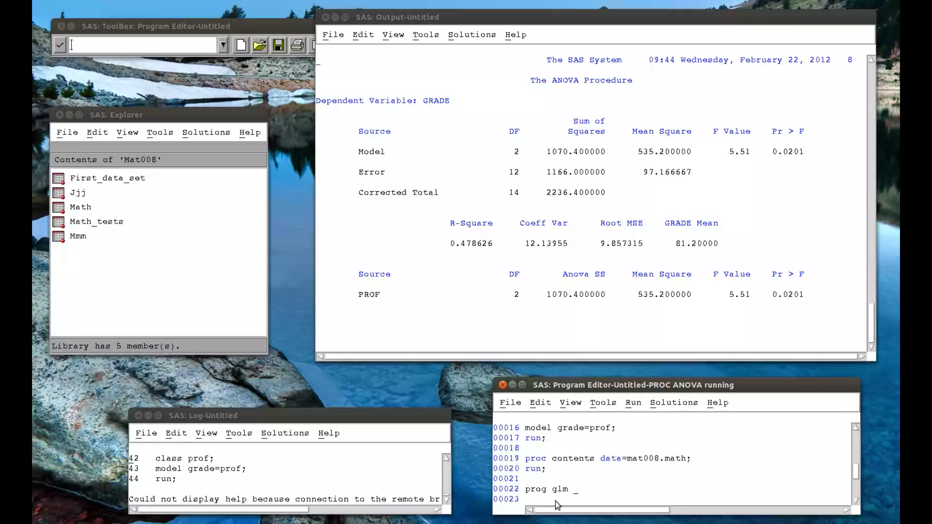
type("ata")
type("=mat008.jjj;")
key("Return")
type("model weigh")
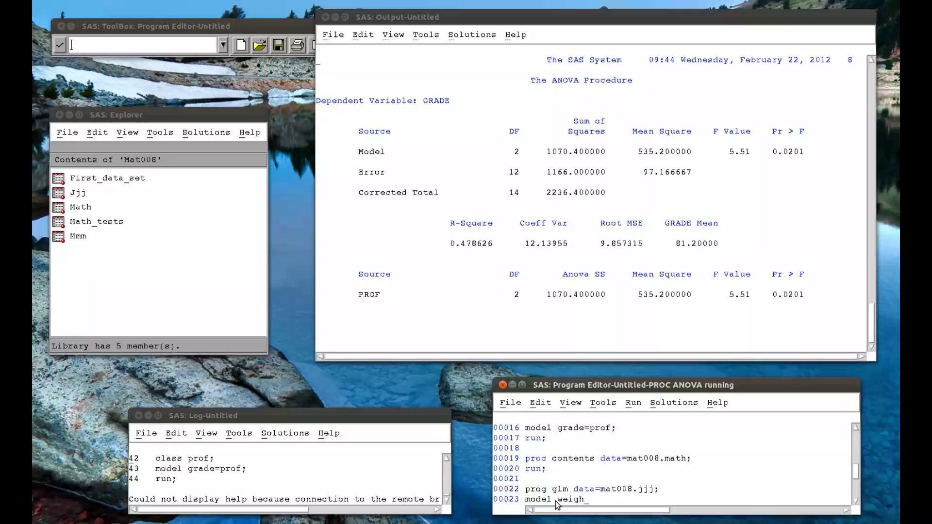
key("BackSpace")
key("BackSpace")
key("BackSpace")
key("BackSpace")
key("BackSpace")
type("height_in_metres=weight_in_")
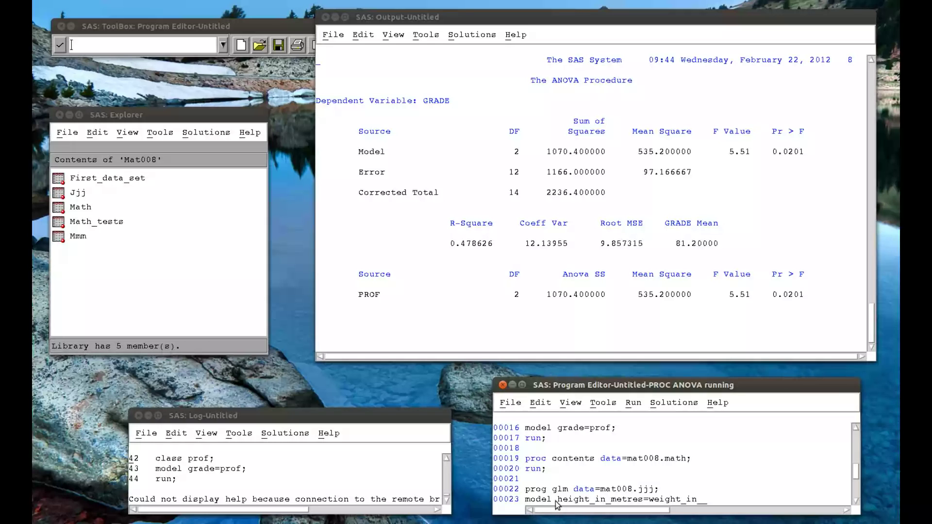
type("kg;")
key("Return")
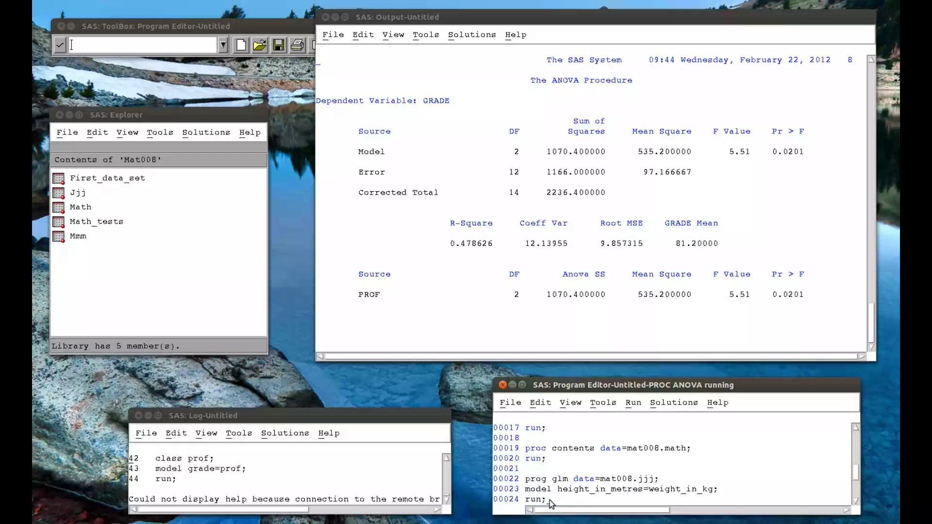
Submit the GLM step, giving Weight_in_Kg F = 14.97 and p = 0.0026
left_click_drag(549, 500, 527, 483)
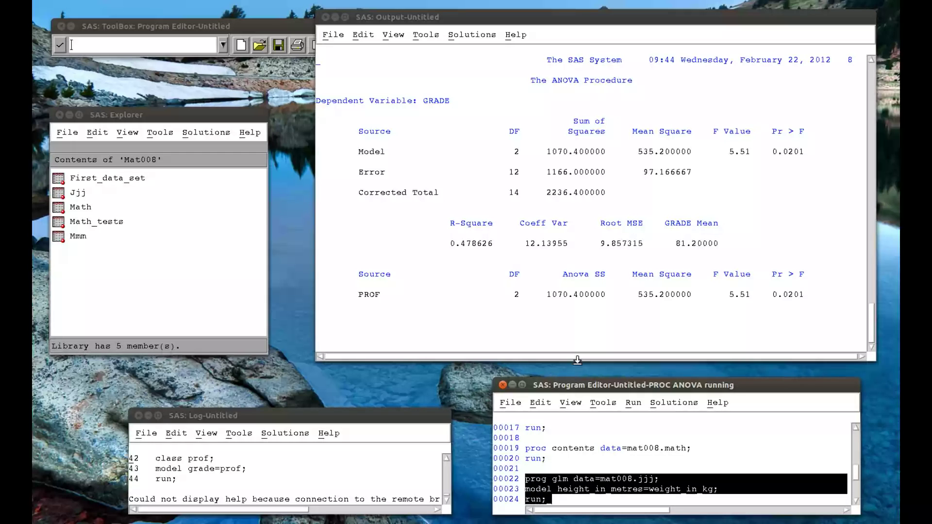
left_click(633, 402)
left_click(650, 256)
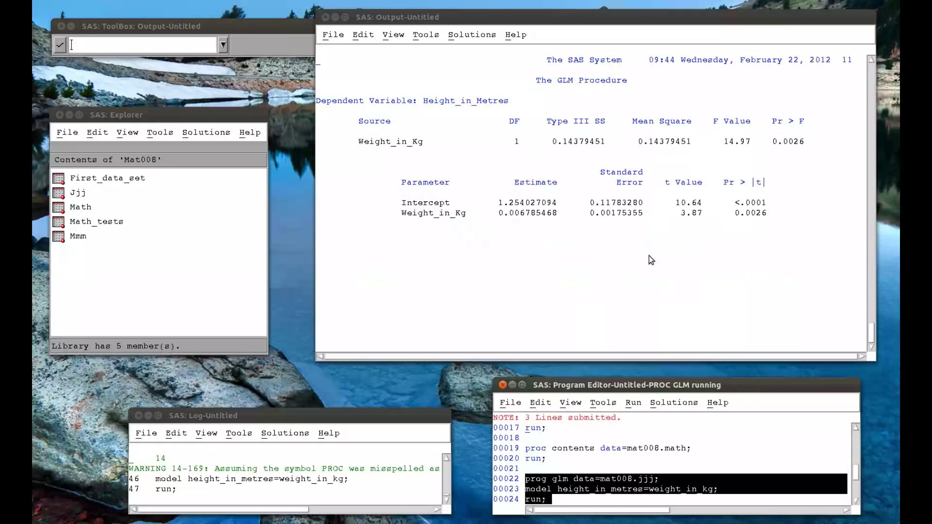
left_click(337, 312)
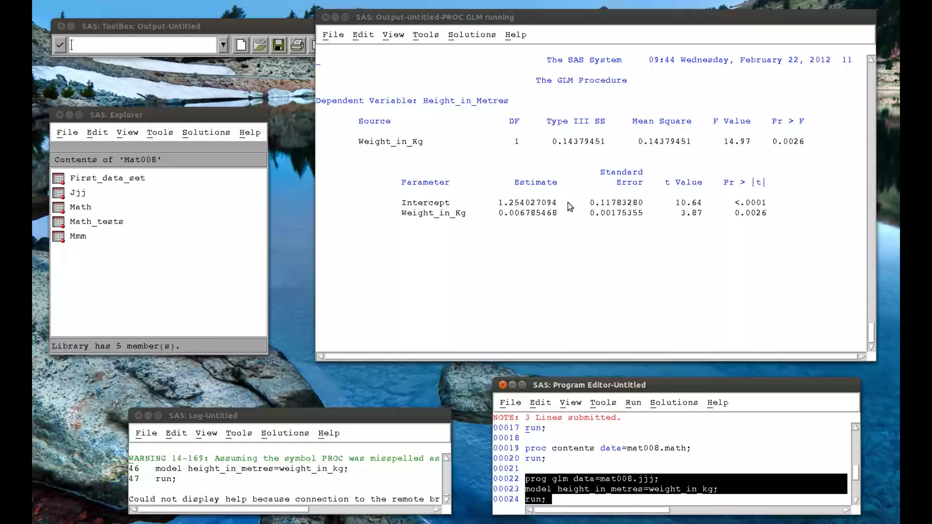
left_click(556, 503)
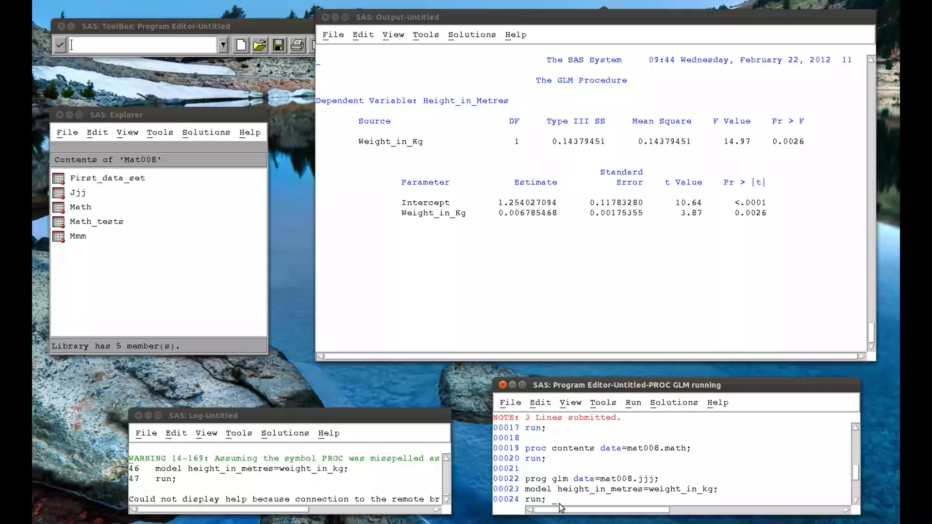
Add proc glm data=mat008.math; class proff; model grade=proff; and select those lines
key("Return")
key("Return")
key("Return")
key("Up")
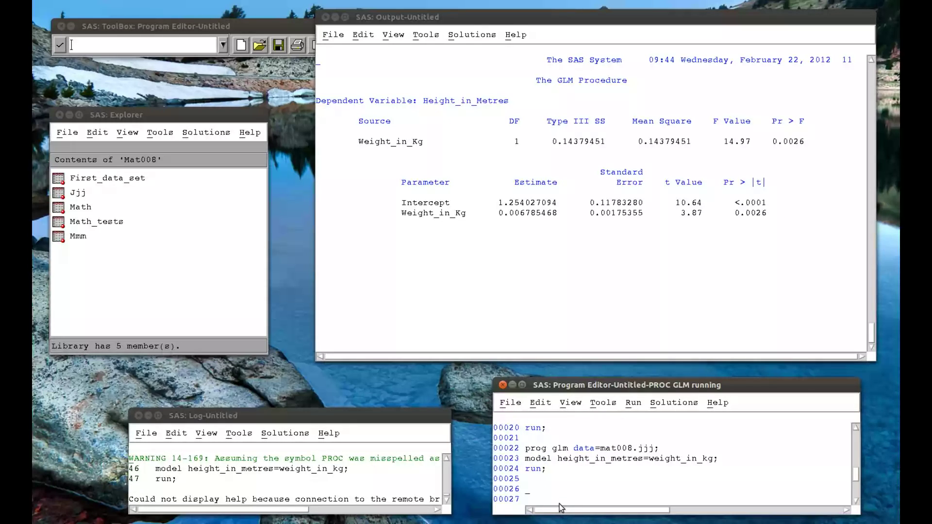
type("p")
type("glm data=mat008.math")
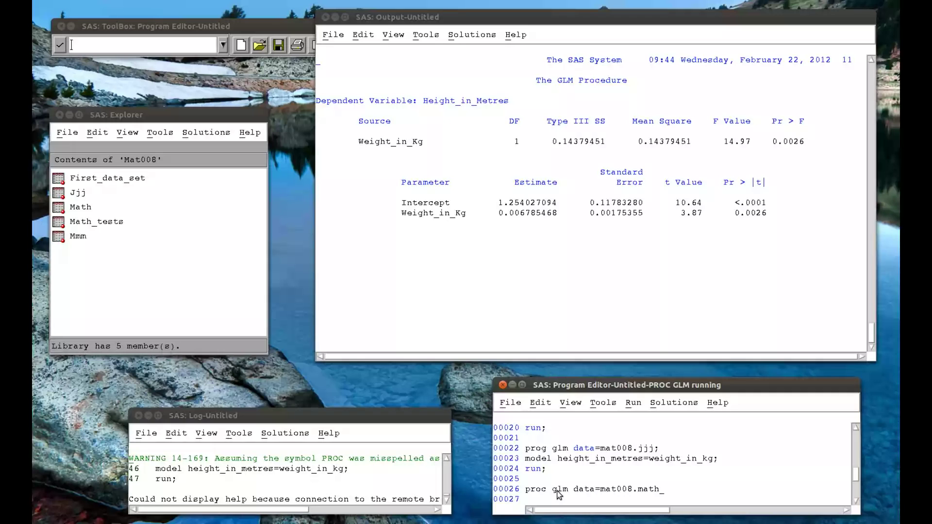
type("; class proff;")
key("Return")
key("Return")
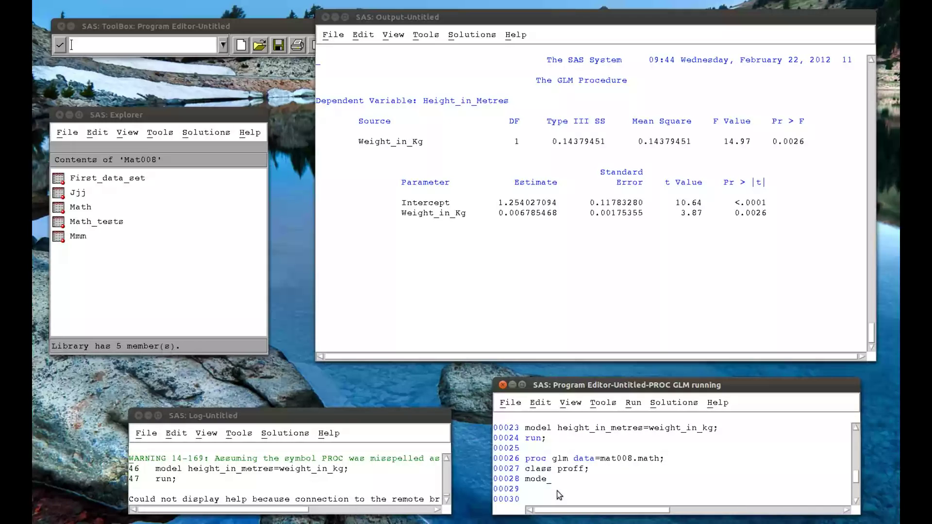
type("model grade=proff;")
left_click_drag(545, 490, 526, 460)
Submit the step, then fix proff to prof in both the class and model lines
left_click(633, 403)
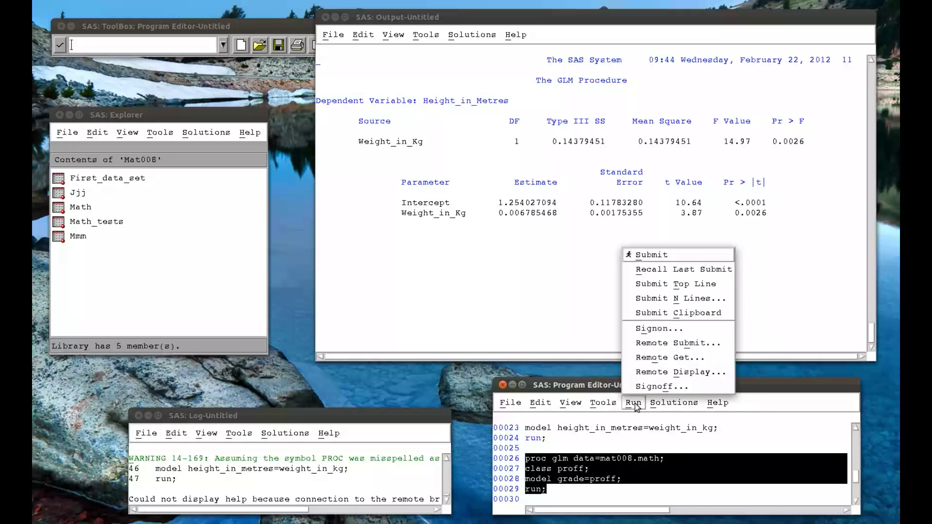
left_click(653, 257)
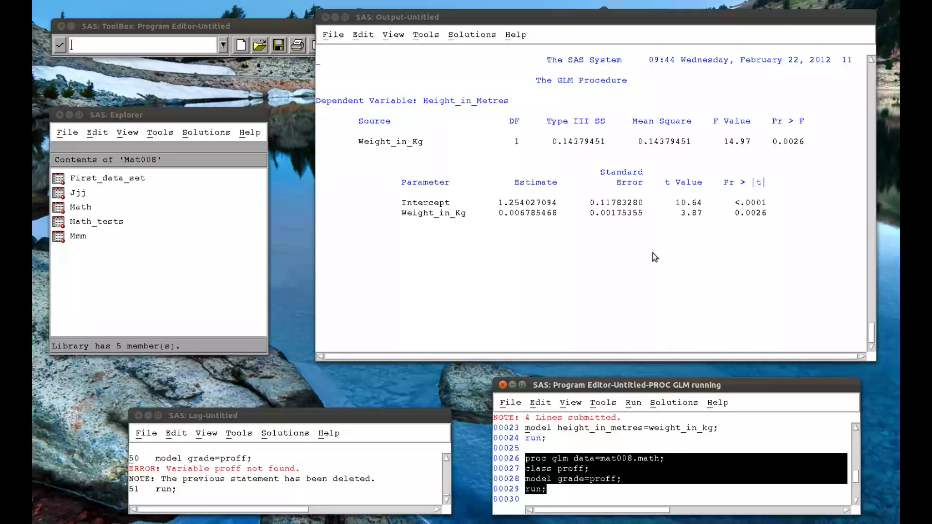
left_click(590, 480)
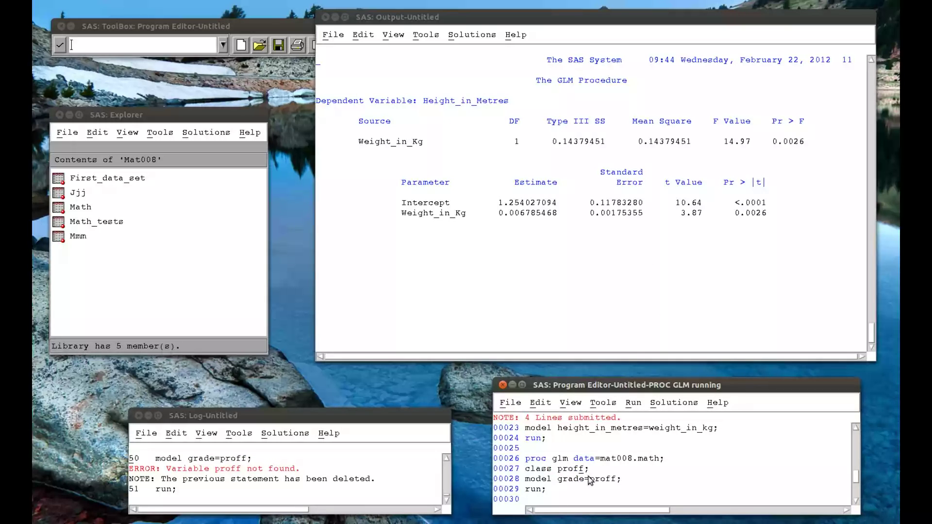
left_click(583, 468)
key("BackSpace")
left_click(617, 479)
key("BackSpace")
Resubmit the corrected GLM of GRADE by PROF, giving F 5.51 and p 0.0201, then switch to Home folder
left_click_drag(551, 494, 525, 458)
left_click(633, 402)
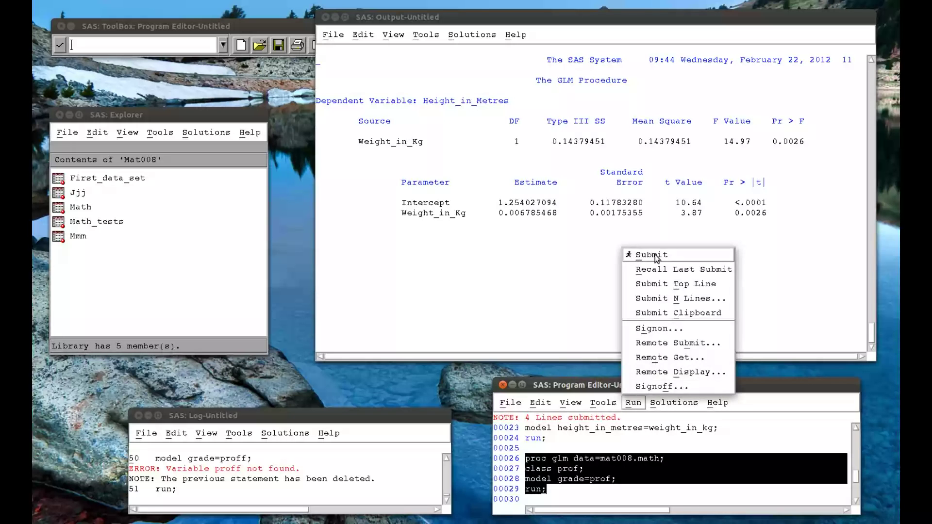
left_click(654, 256)
left_click(339, 316)
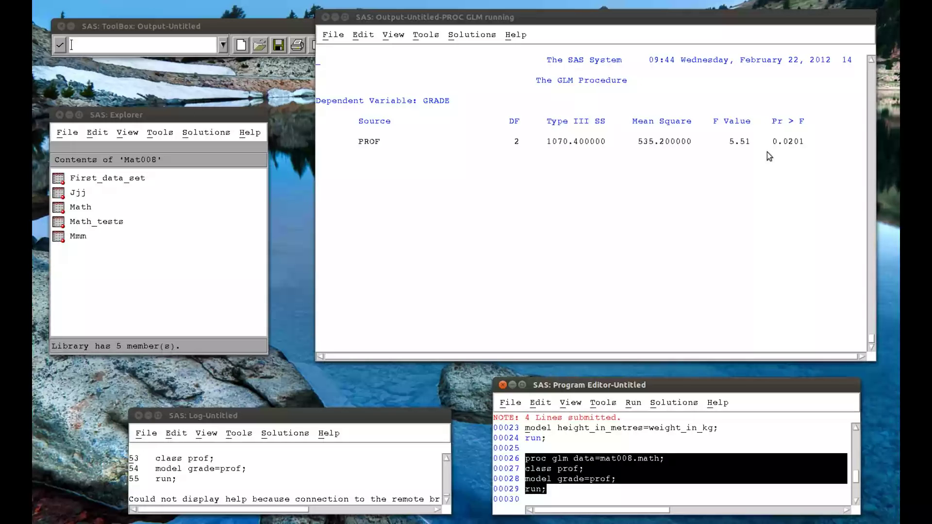
key("alt+Tab")
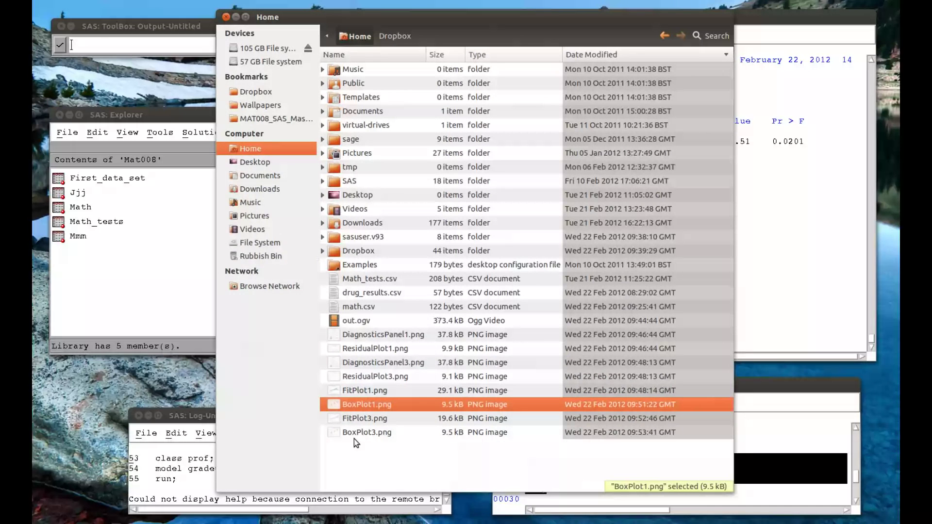
Minimise the Home folder window listing FitPlot3.png and BoxPlot3.png to reveal the SAS GLM output
left_click(236, 19)
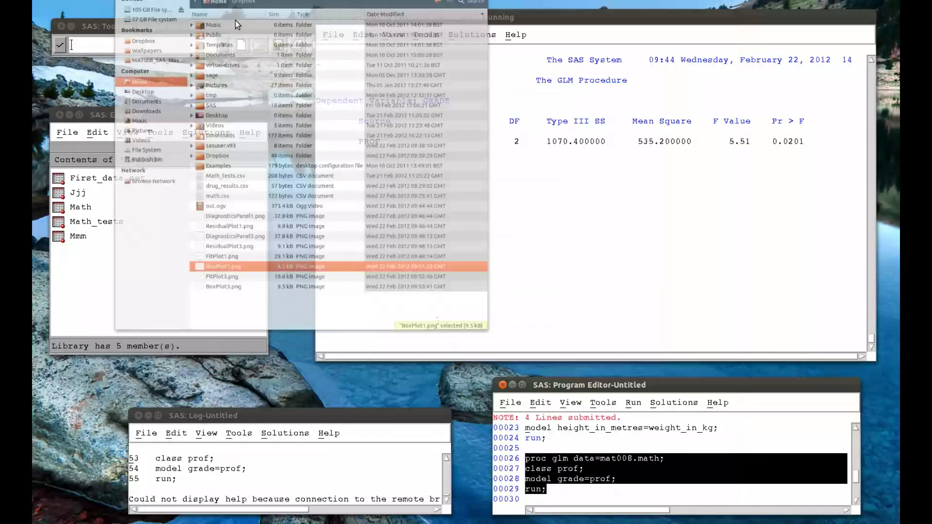